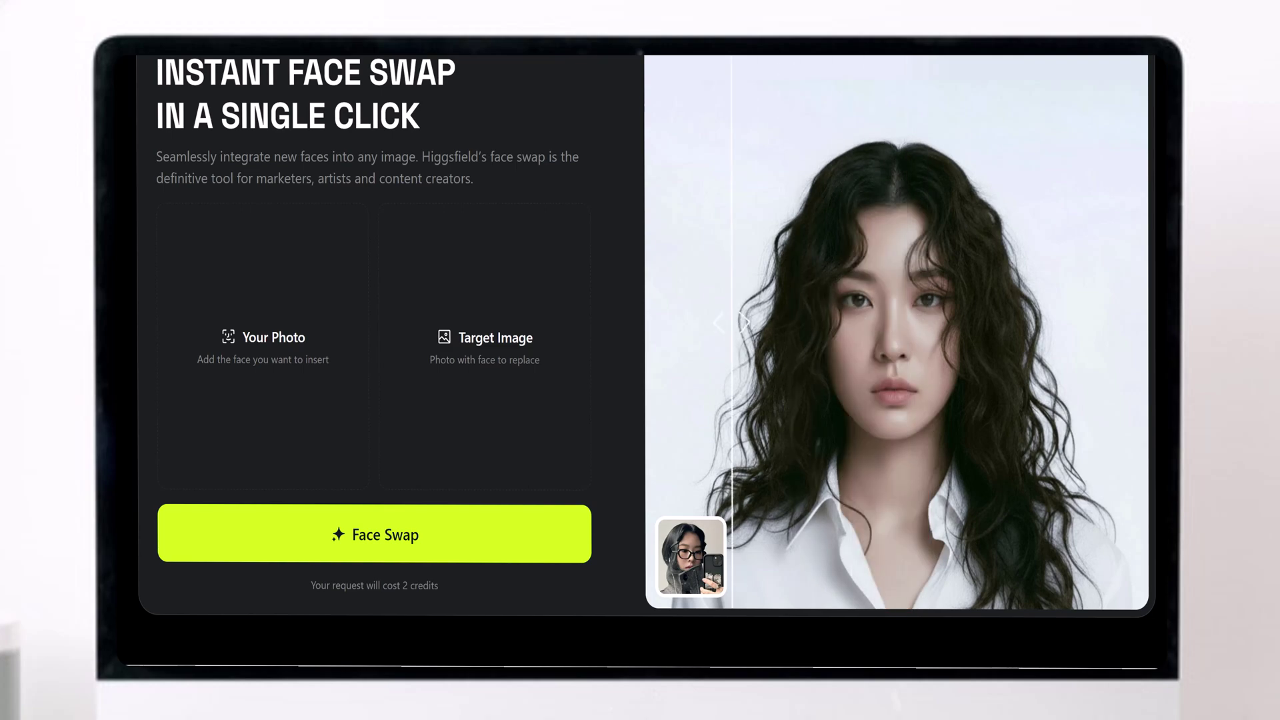
Scroll up and down through the Face Swap landing page to review its contents
{"action": "scroll", "coordinate": [645, 358], "scroll_direction": "down", "scroll_amount": 8}
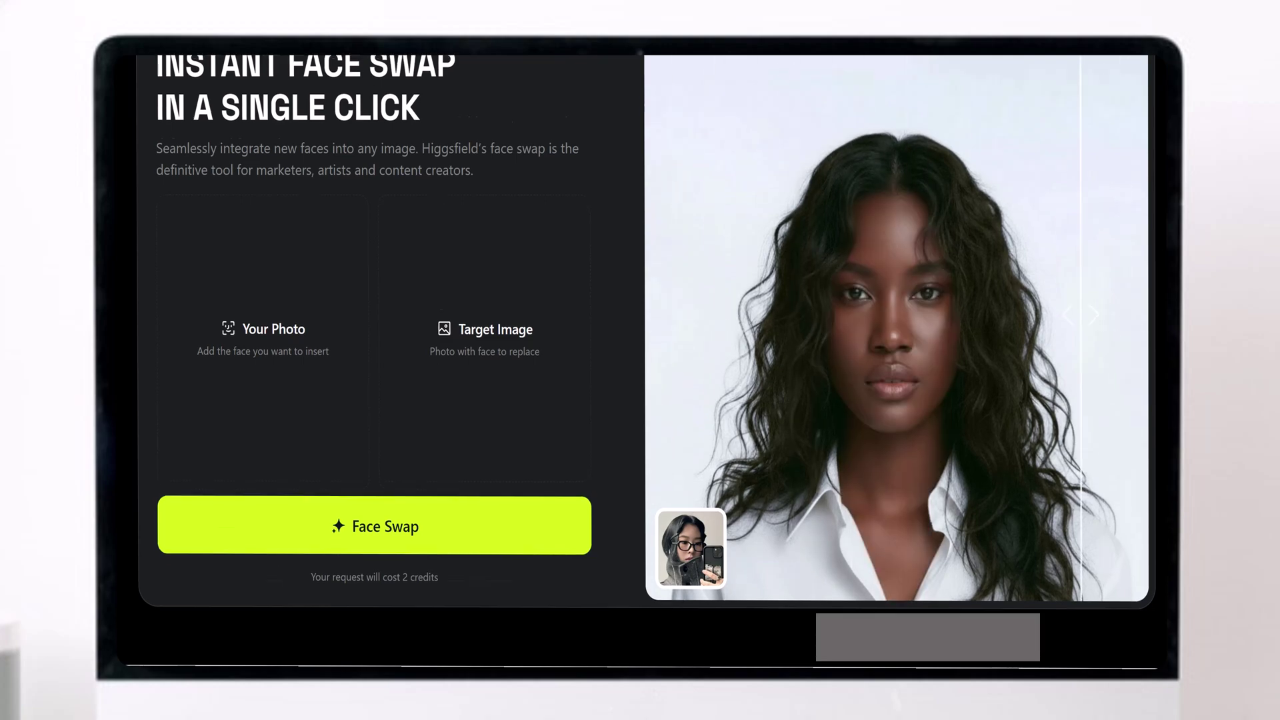
{"action": "scroll", "coordinate": [954, 140], "scroll_direction": "down", "scroll_amount": 1}
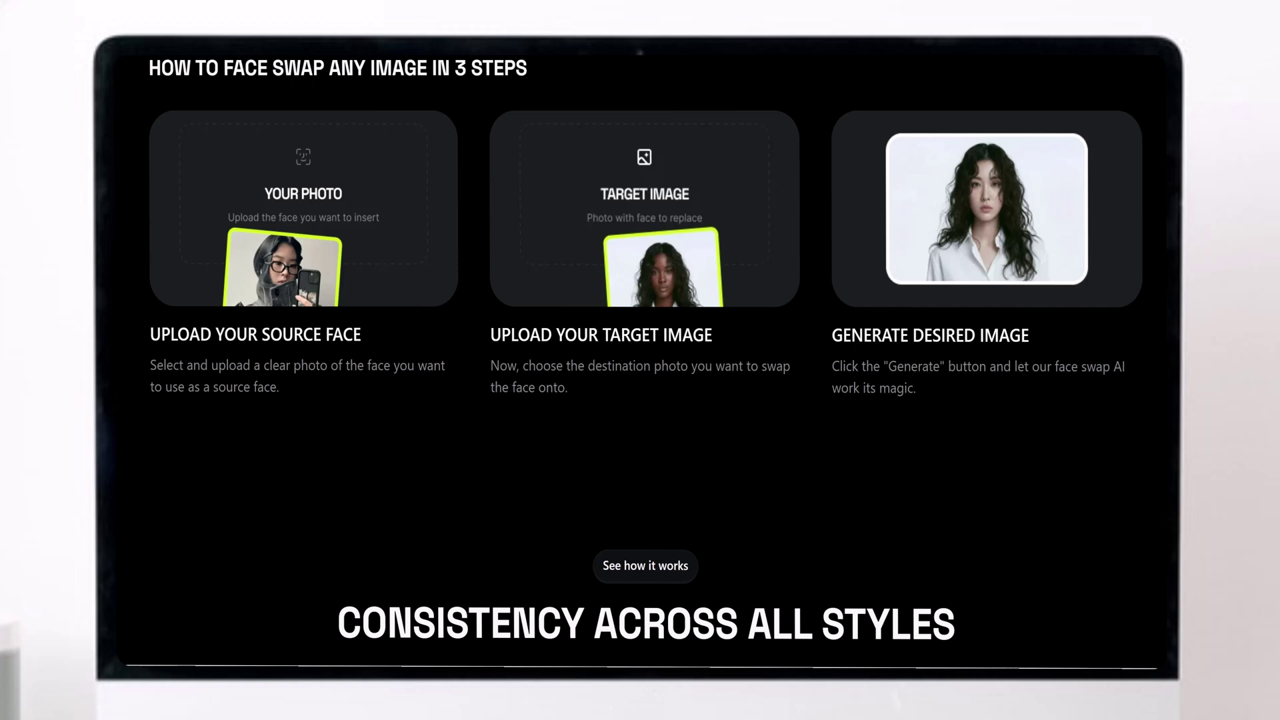
{"action": "scroll", "coordinate": [645, 347], "scroll_direction": "down", "scroll_amount": 5}
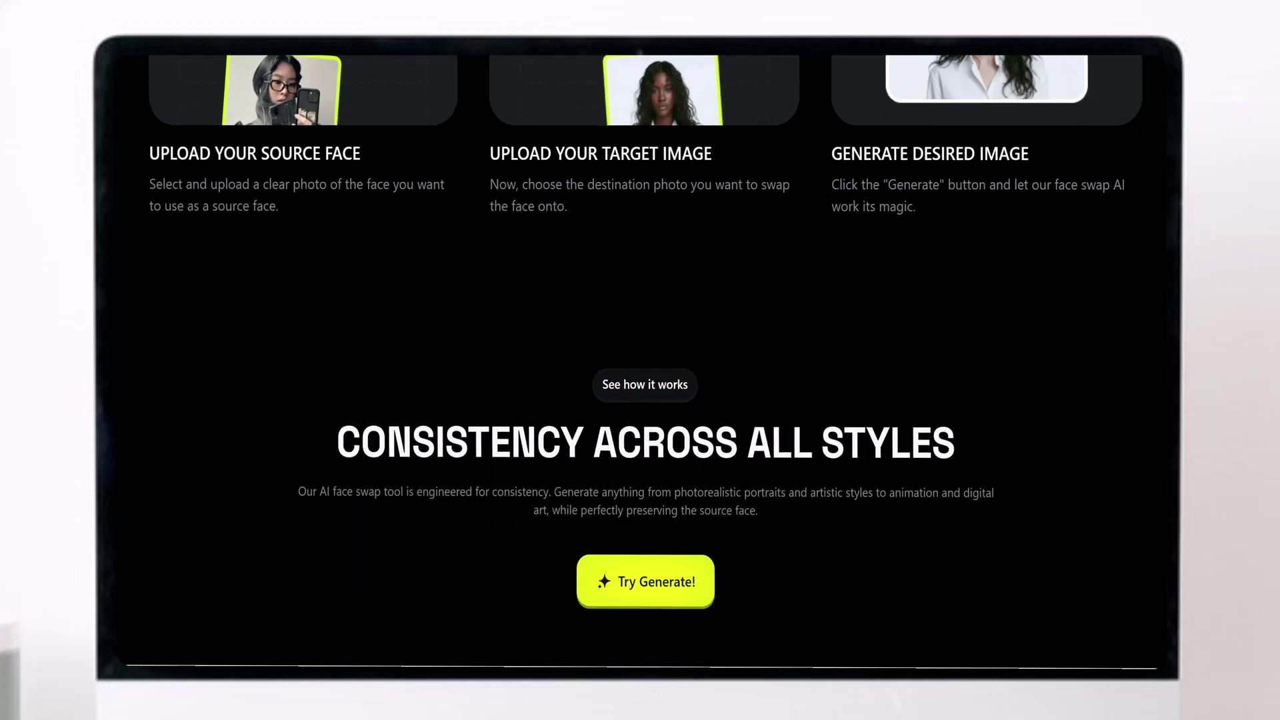
{"action": "scroll", "coordinate": [646, 400], "scroll_direction": "down", "scroll_amount": 3}
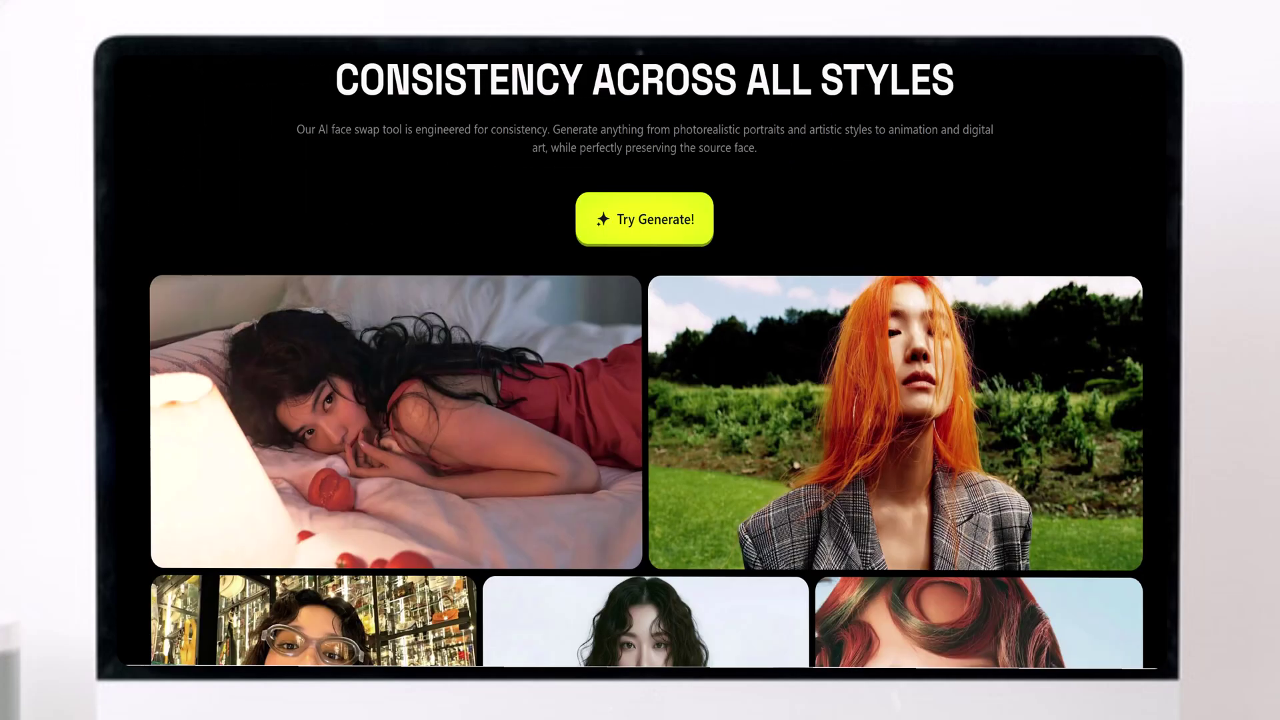
{"action": "scroll", "coordinate": [645, 361], "scroll_direction": "down", "scroll_amount": 4}
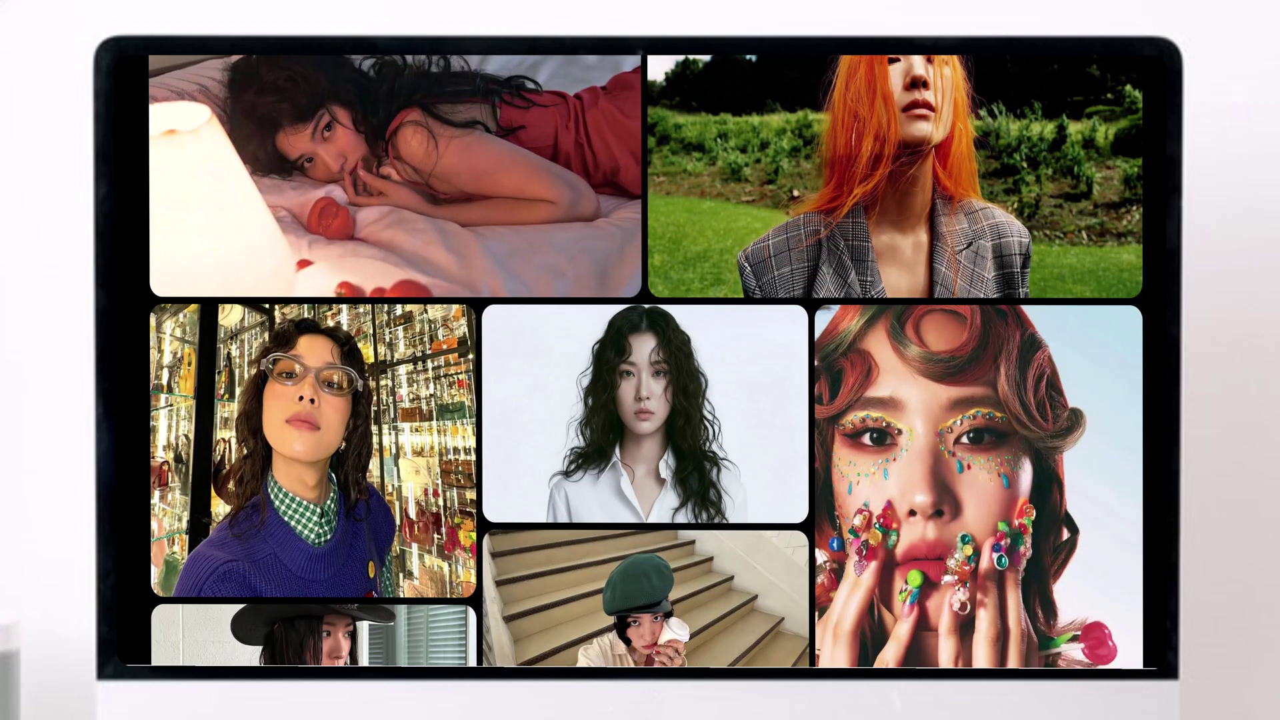
{"action": "scroll", "coordinate": [646, 361], "scroll_direction": "down", "scroll_amount": 3}
{"action": "scroll", "coordinate": [645, 360], "scroll_direction": "up", "scroll_amount": 5}
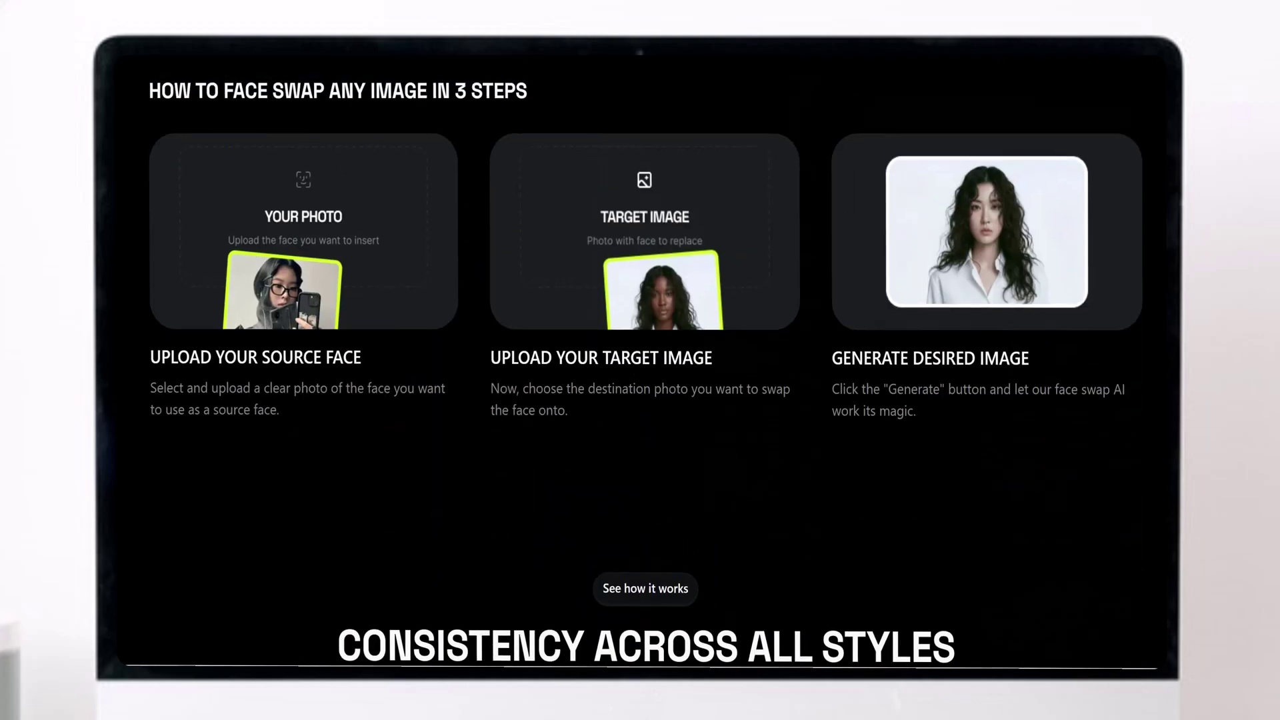
{"action": "scroll", "coordinate": [646, 360], "scroll_direction": "up", "scroll_amount": 7}
{"action": "scroll", "coordinate": [646, 360], "scroll_direction": "up", "scroll_amount": 2}
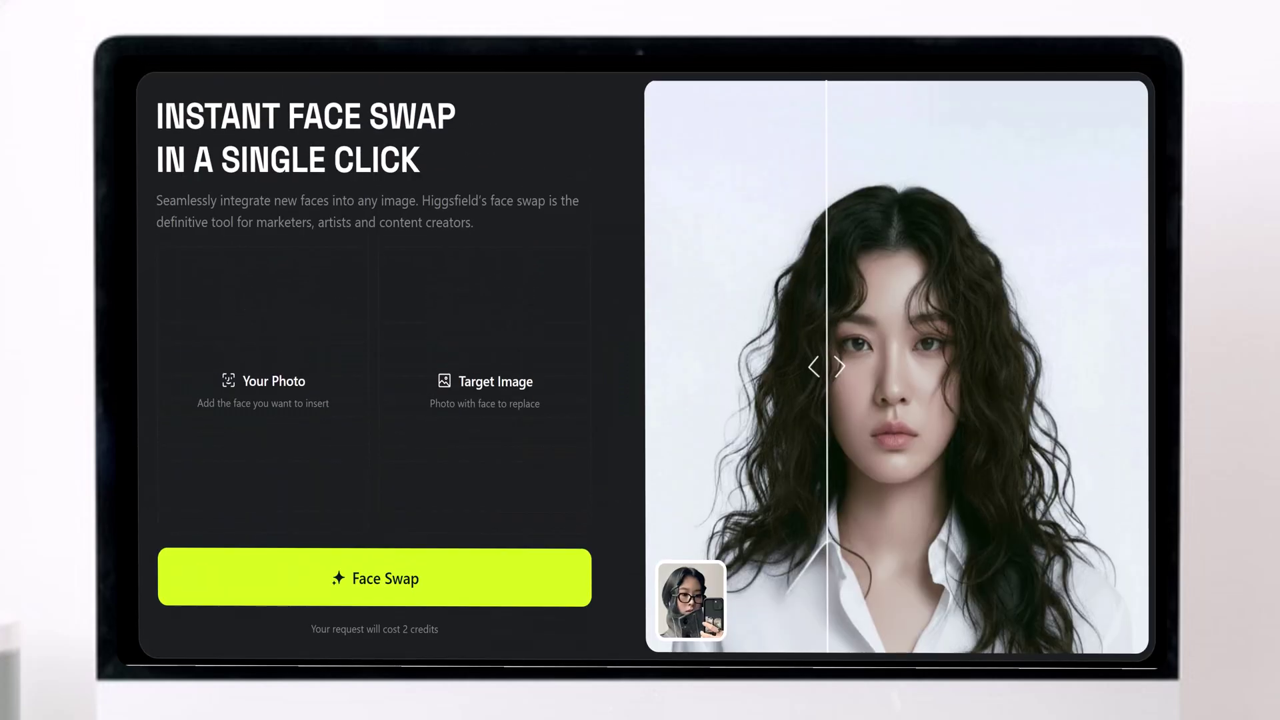
{"action": "scroll", "coordinate": [645, 360], "scroll_direction": "down", "scroll_amount": 1}
{"action": "scroll", "coordinate": [645, 360], "scroll_direction": "up", "scroll_amount": 1}
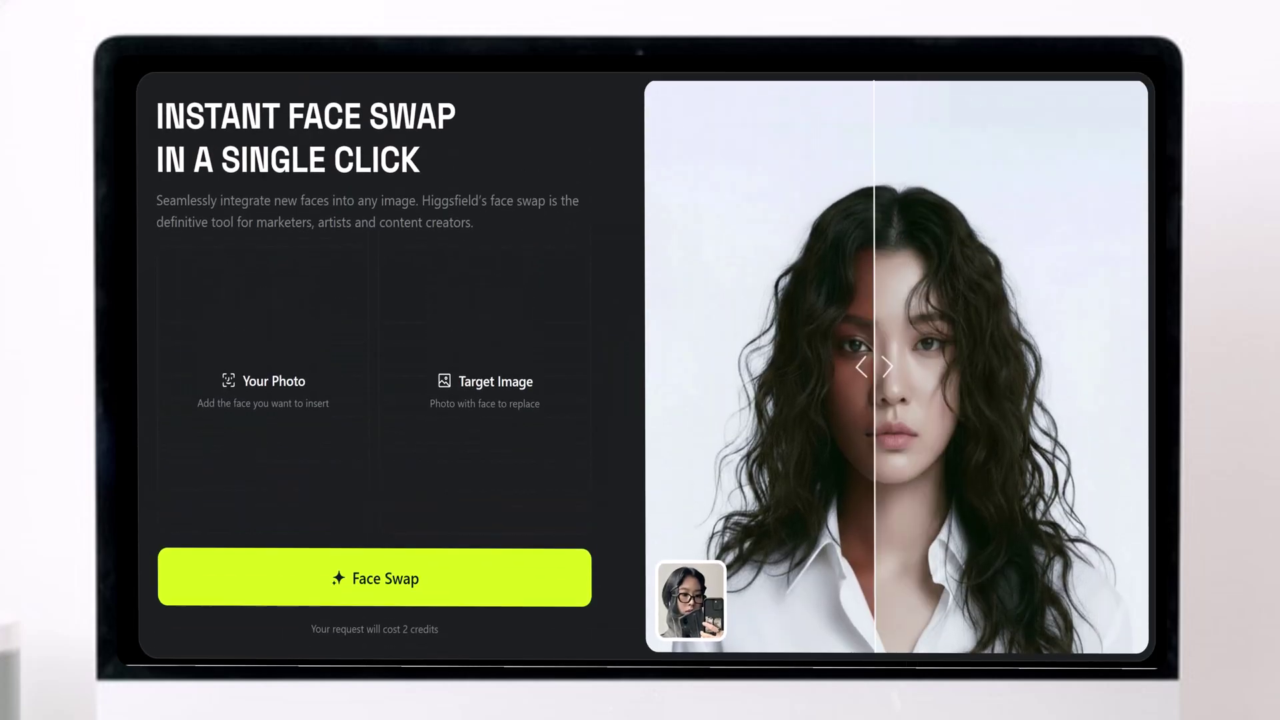
{"action": "scroll", "coordinate": [645, 360], "scroll_direction": "down", "scroll_amount": 1}
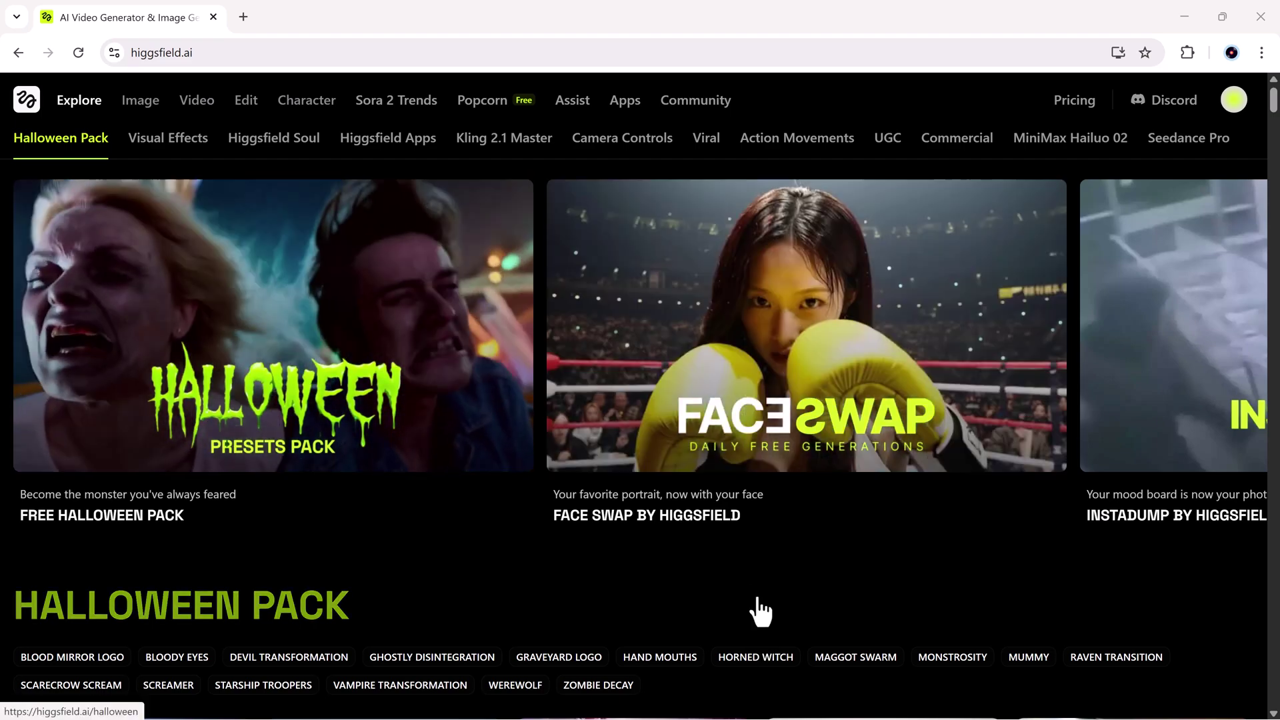
{"action": "scroll", "coordinate": [760, 611], "scroll_direction": "down", "scroll_amount": 6}
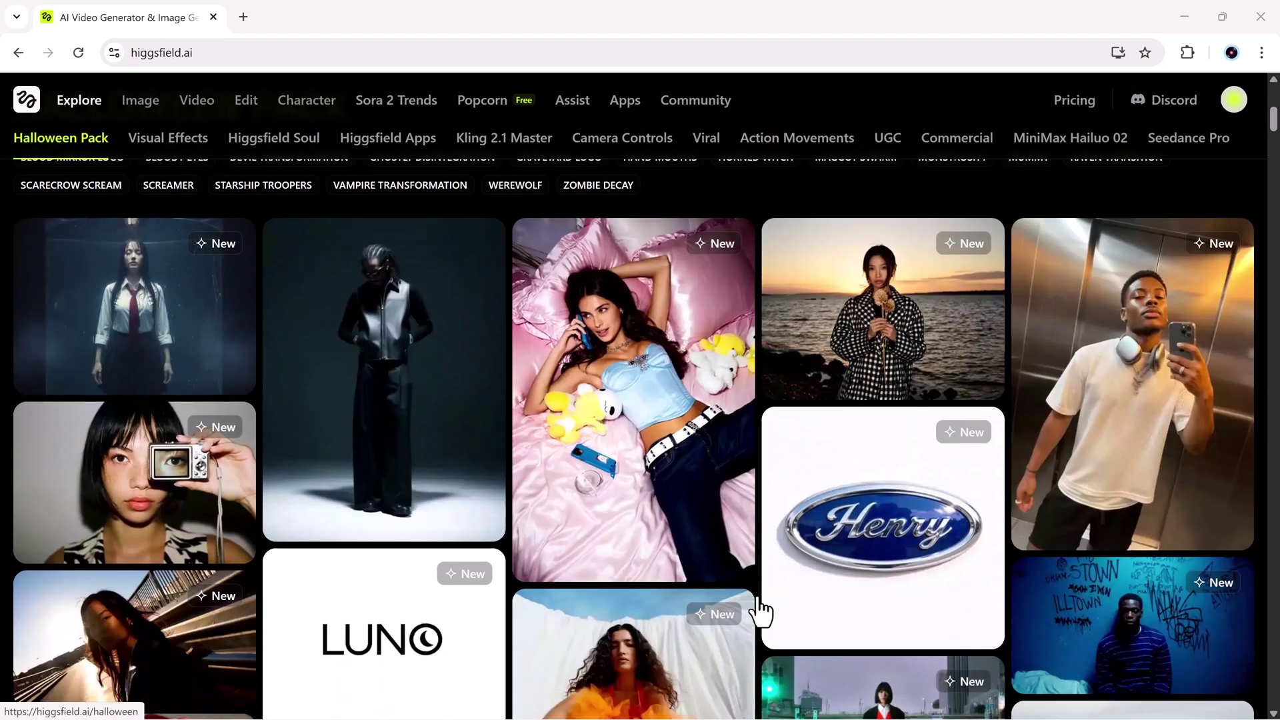
{"action": "scroll", "coordinate": [760, 611], "scroll_direction": "down", "scroll_amount": 6}
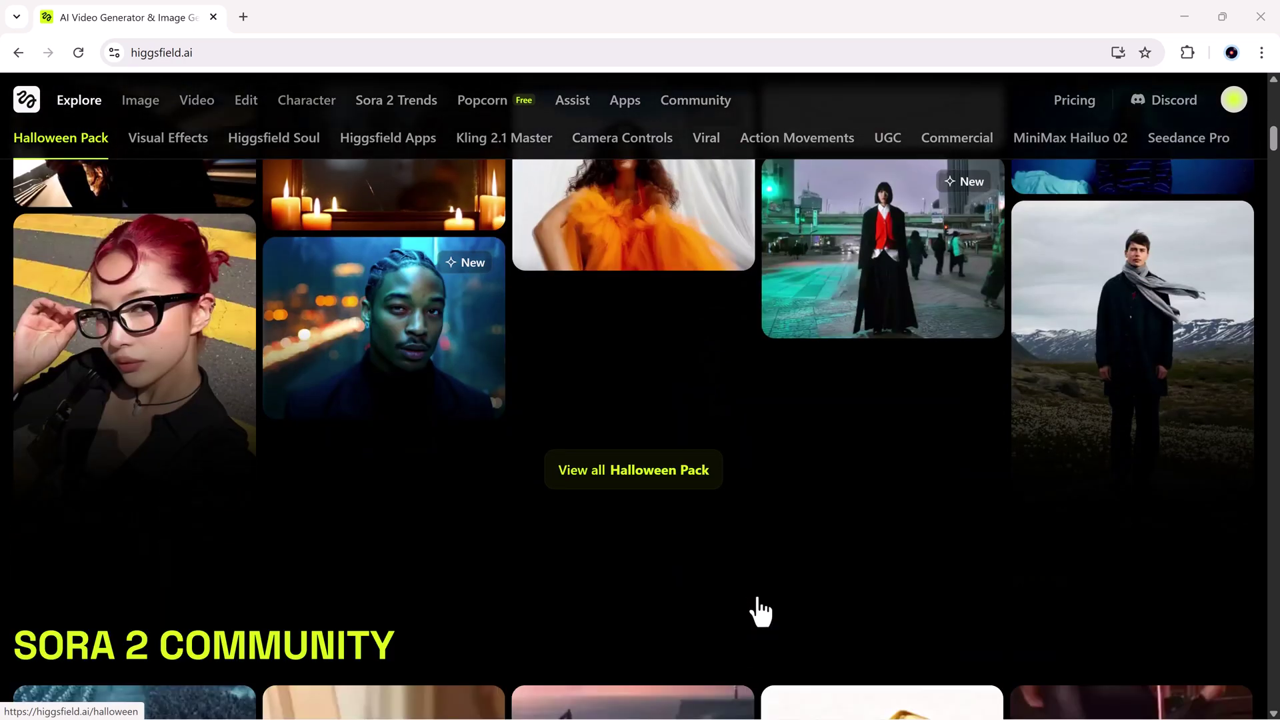
{"action": "scroll", "coordinate": [761, 611], "scroll_direction": "down", "scroll_amount": 5}
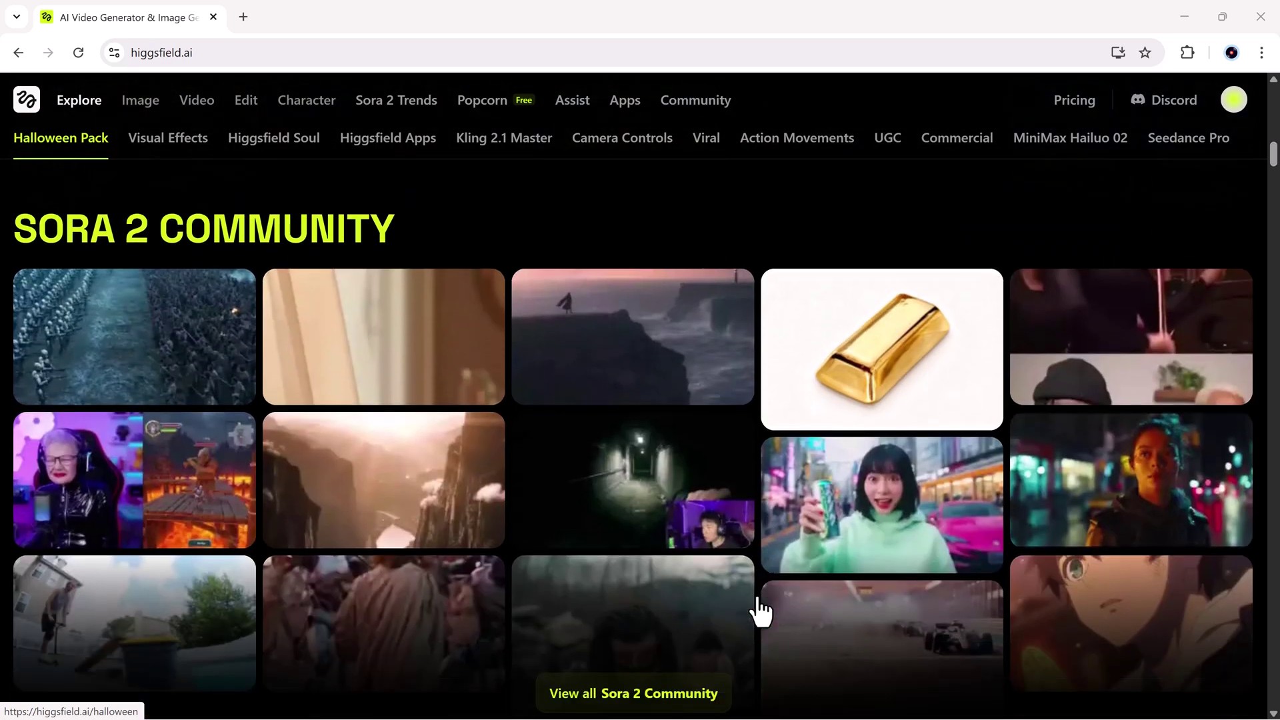
{"action": "scroll", "coordinate": [761, 611], "scroll_direction": "down", "scroll_amount": 5}
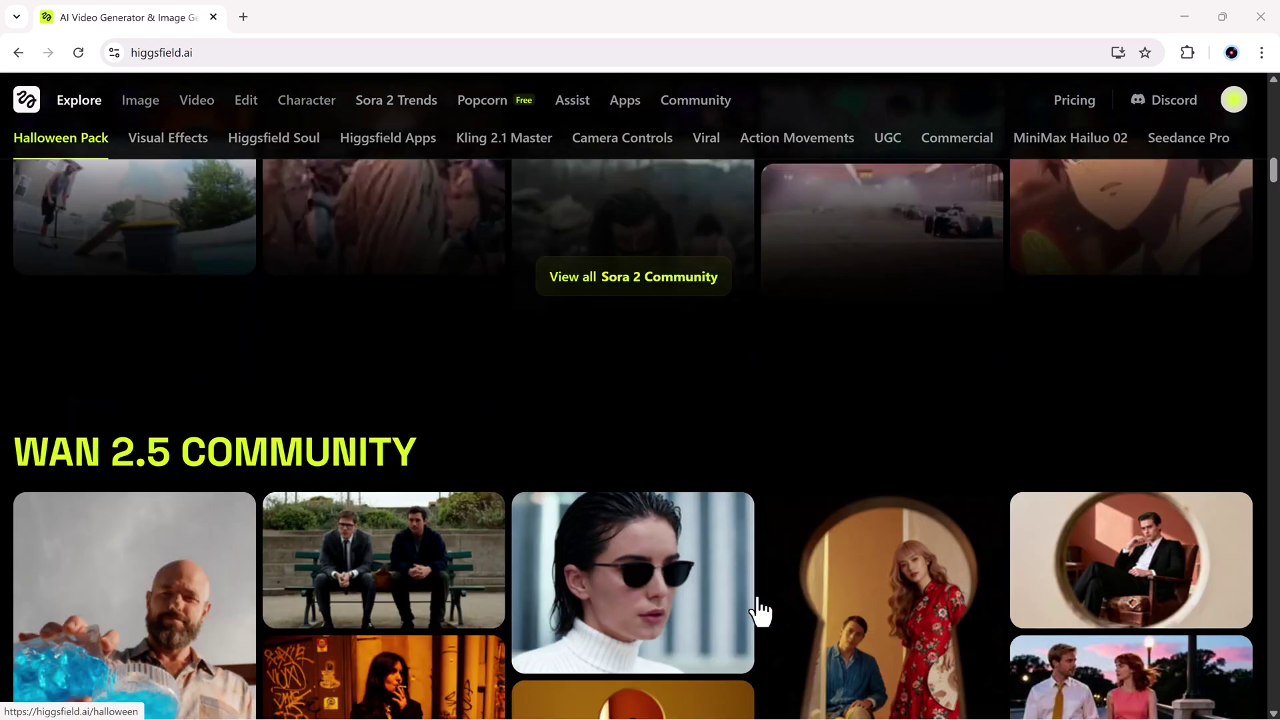
{"action": "scroll", "coordinate": [760, 610], "scroll_direction": "down", "scroll_amount": 3}
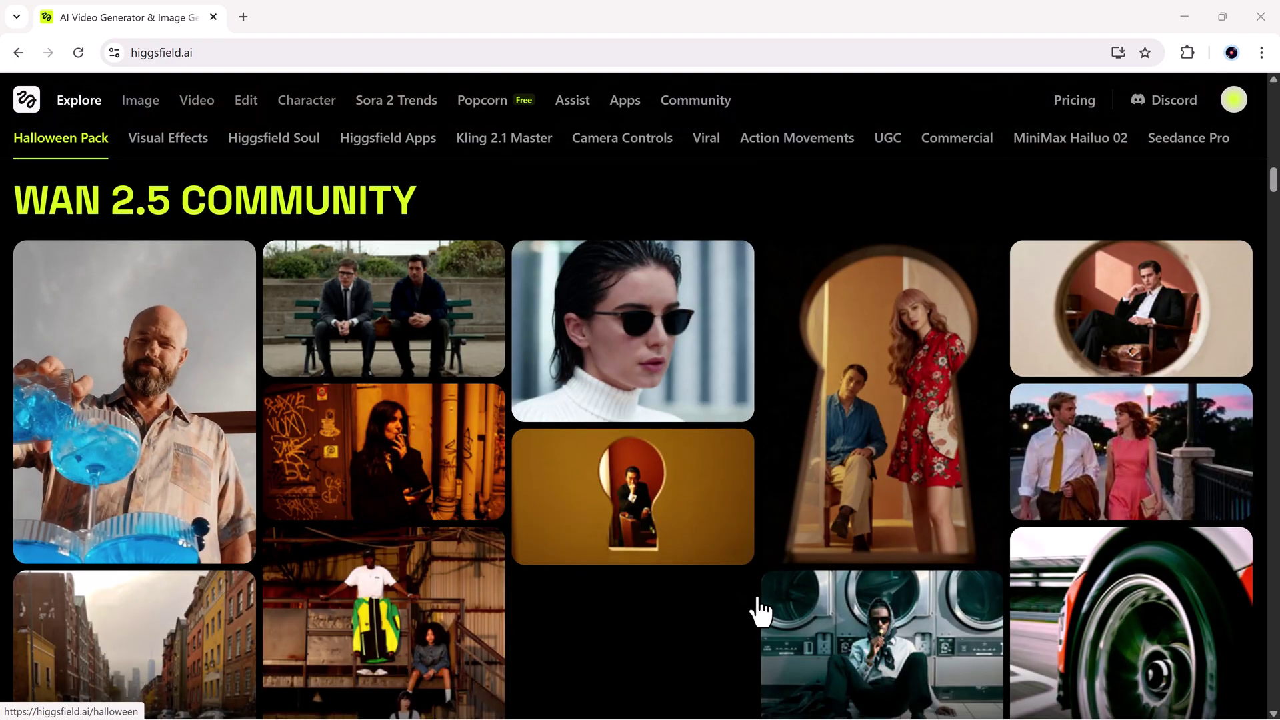
{"action": "scroll", "coordinate": [760, 611], "scroll_direction": "down", "scroll_amount": 7}
{"action": "scroll", "coordinate": [761, 611], "scroll_direction": "down", "scroll_amount": 3}
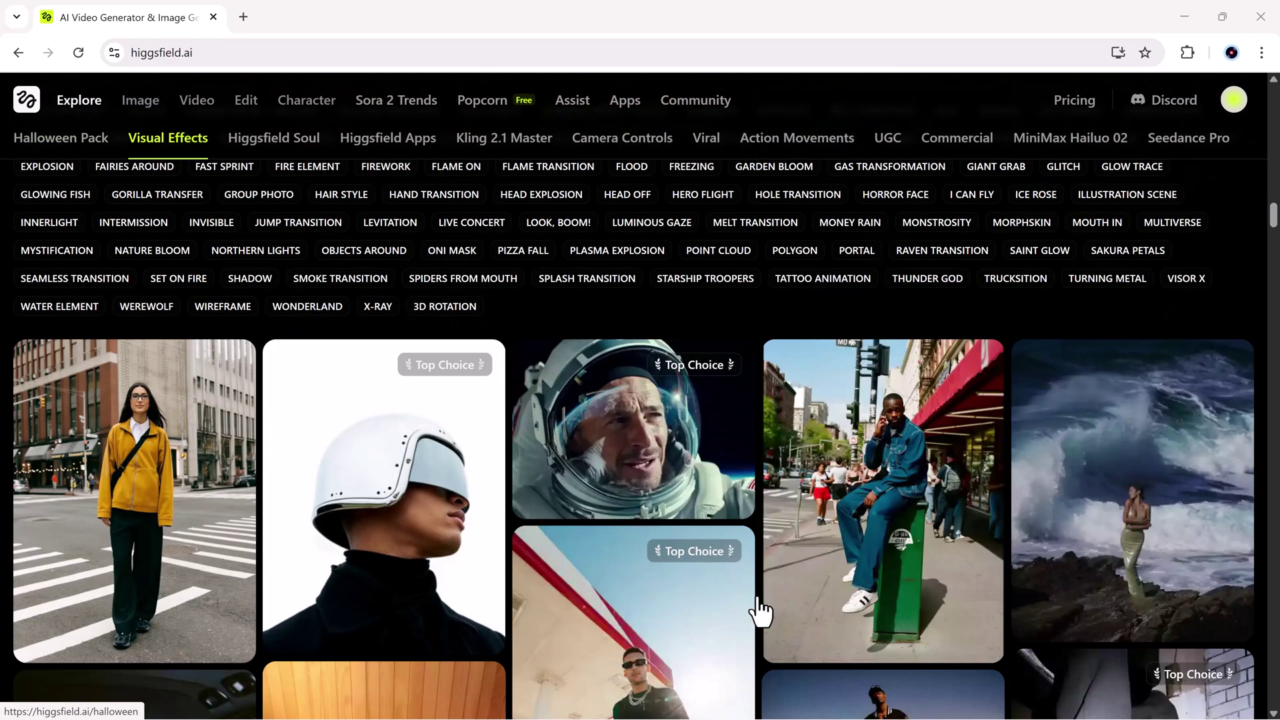
{"action": "scroll", "coordinate": [760, 611], "scroll_direction": "down", "scroll_amount": 15}
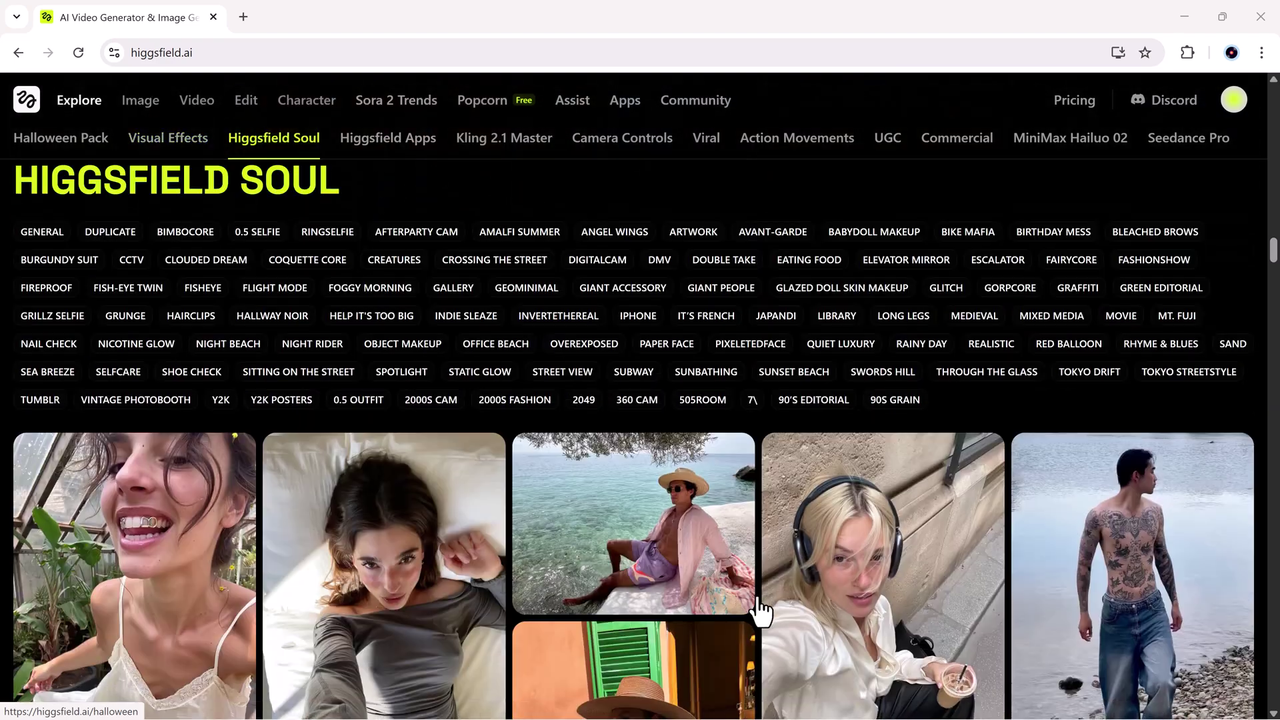
{"action": "scroll", "coordinate": [761, 610], "scroll_direction": "down", "scroll_amount": 3}
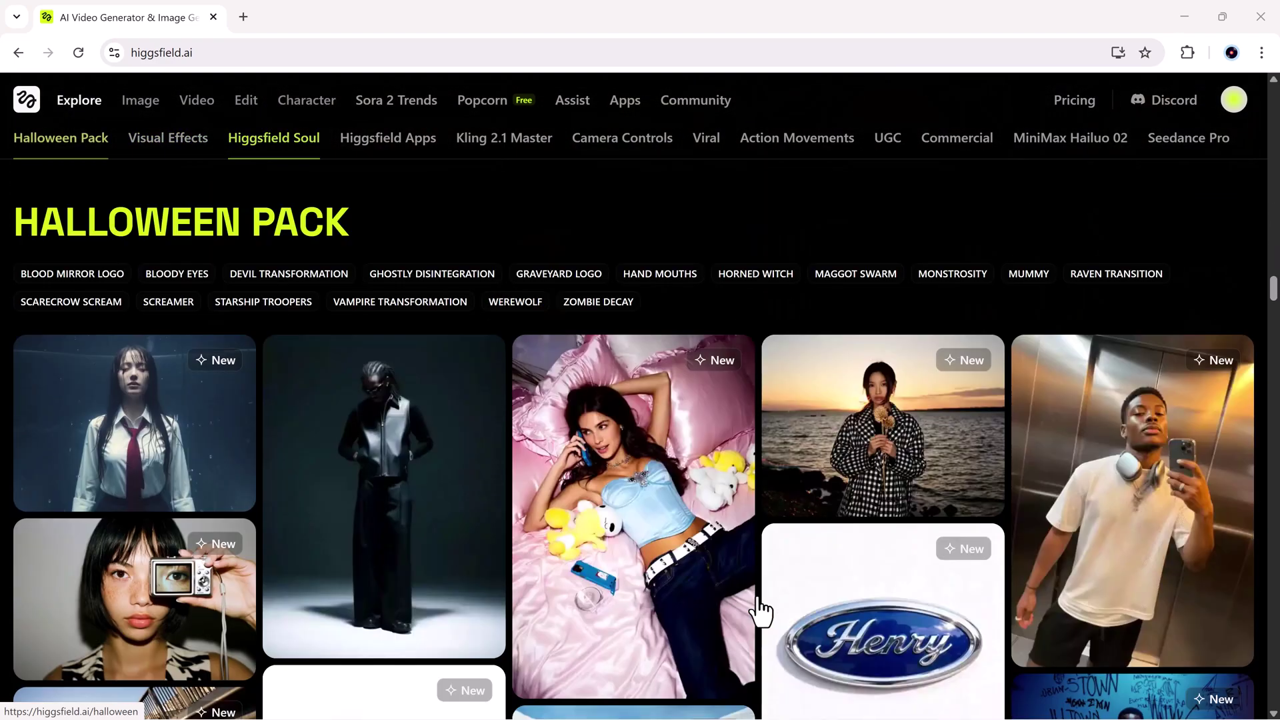
{"action": "scroll", "coordinate": [760, 611], "scroll_direction": "down", "scroll_amount": 3}
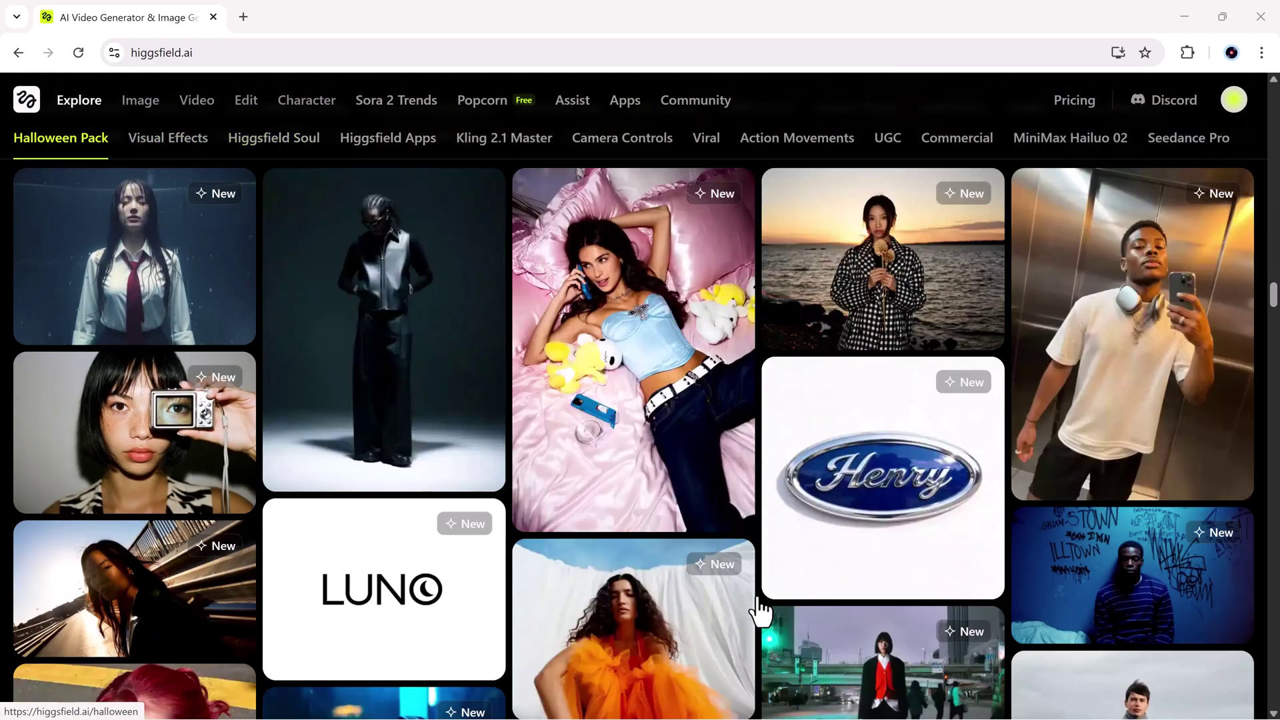
{"action": "scroll", "coordinate": [760, 611], "scroll_direction": "down", "scroll_amount": 10}
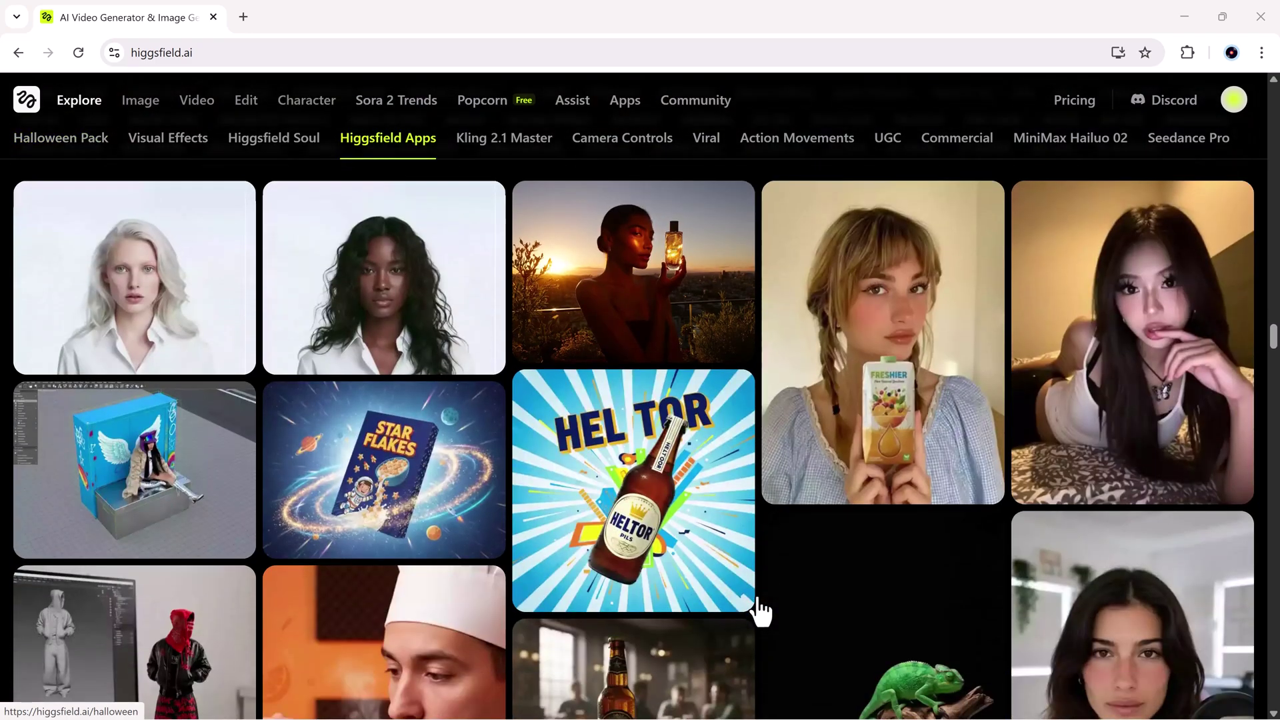
{"action": "scroll", "coordinate": [760, 611], "scroll_direction": "down", "scroll_amount": 12}
{"action": "scroll", "coordinate": [760, 611], "scroll_direction": "down", "scroll_amount": 8}
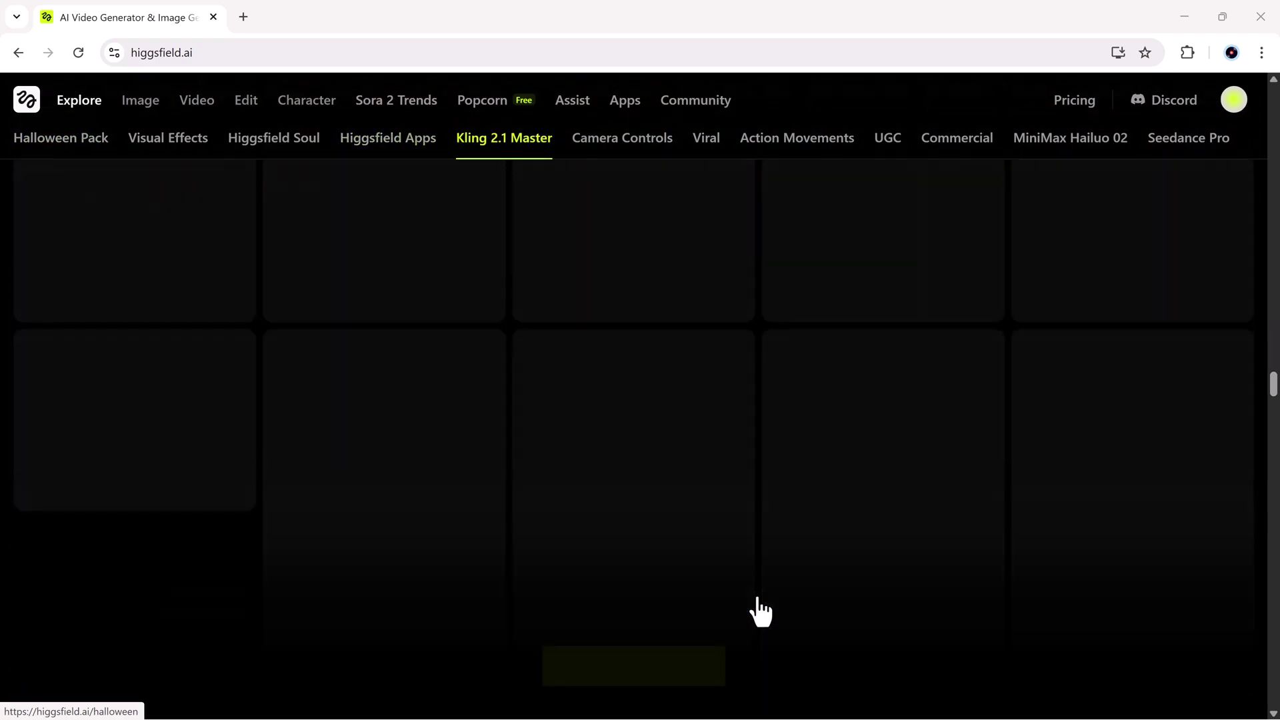
{"action": "scroll", "coordinate": [760, 611], "scroll_direction": "up", "scroll_amount": 10}
{"action": "scroll", "coordinate": [760, 611], "scroll_direction": "up", "scroll_amount": 10}
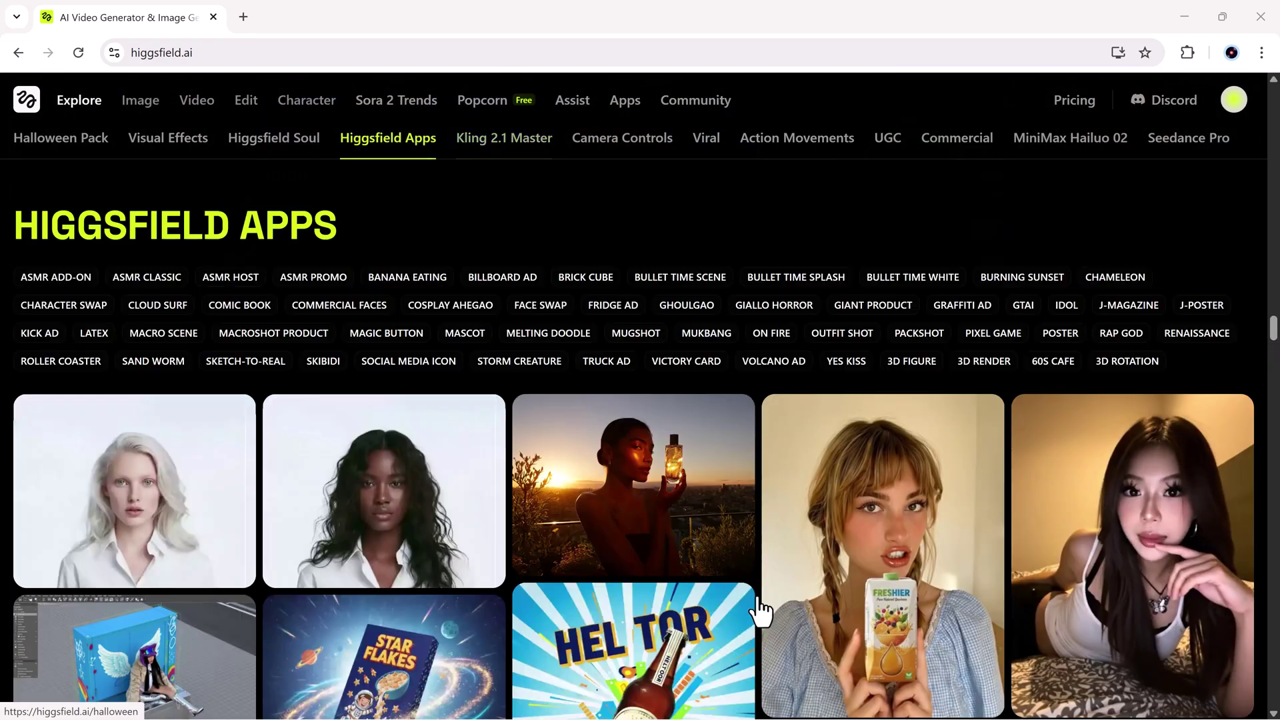
{"action": "scroll", "coordinate": [761, 611], "scroll_direction": "down", "scroll_amount": 5}
{"action": "scroll", "coordinate": [760, 611], "scroll_direction": "up", "scroll_amount": 15}
{"action": "scroll", "coordinate": [760, 610], "scroll_direction": "down", "scroll_amount": 6}
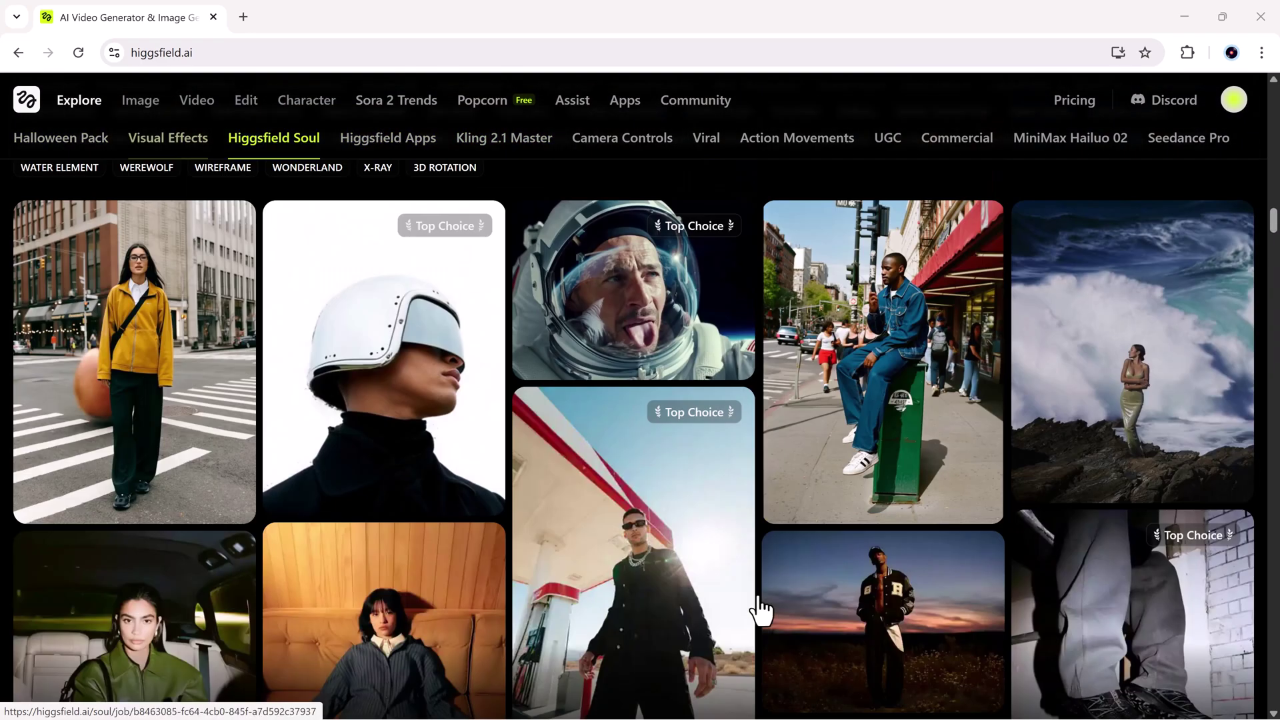
{"action": "scroll", "coordinate": [760, 611], "scroll_direction": "down", "scroll_amount": 3}
{"action": "scroll", "coordinate": [760, 611], "scroll_direction": "up", "scroll_amount": 10}
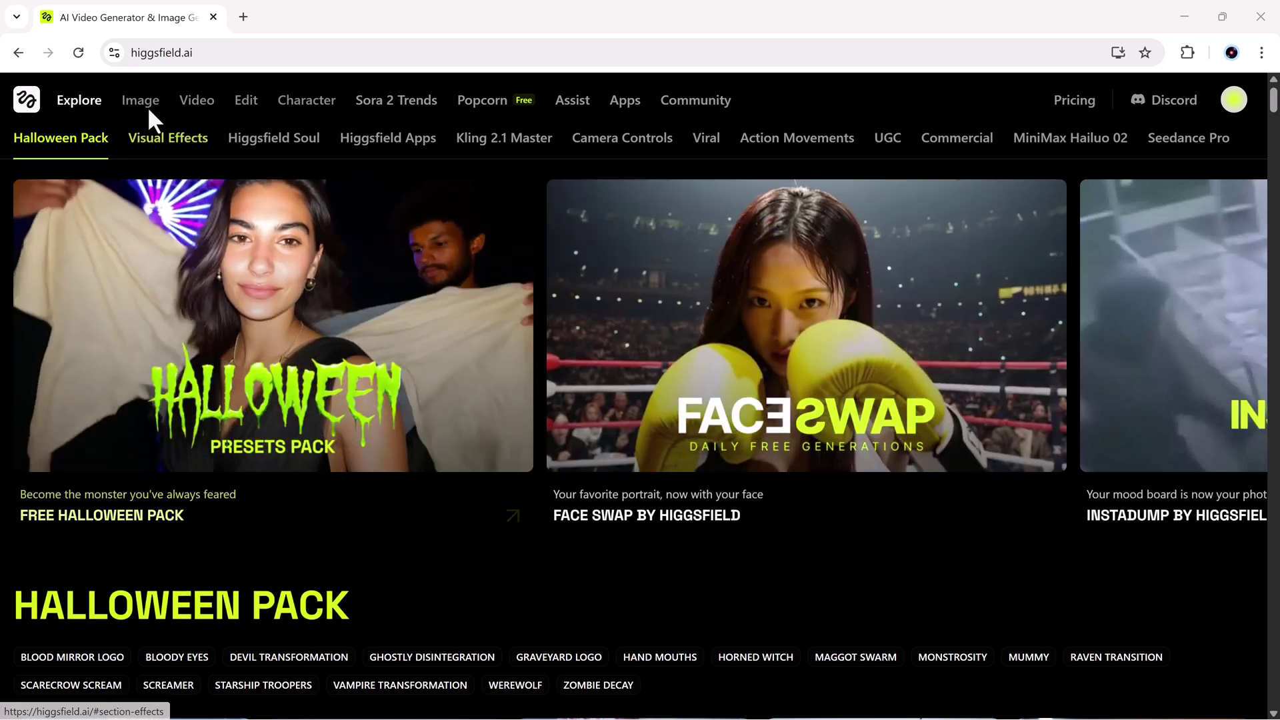
{"action": "mouse_move", "coordinate": [146, 105]}
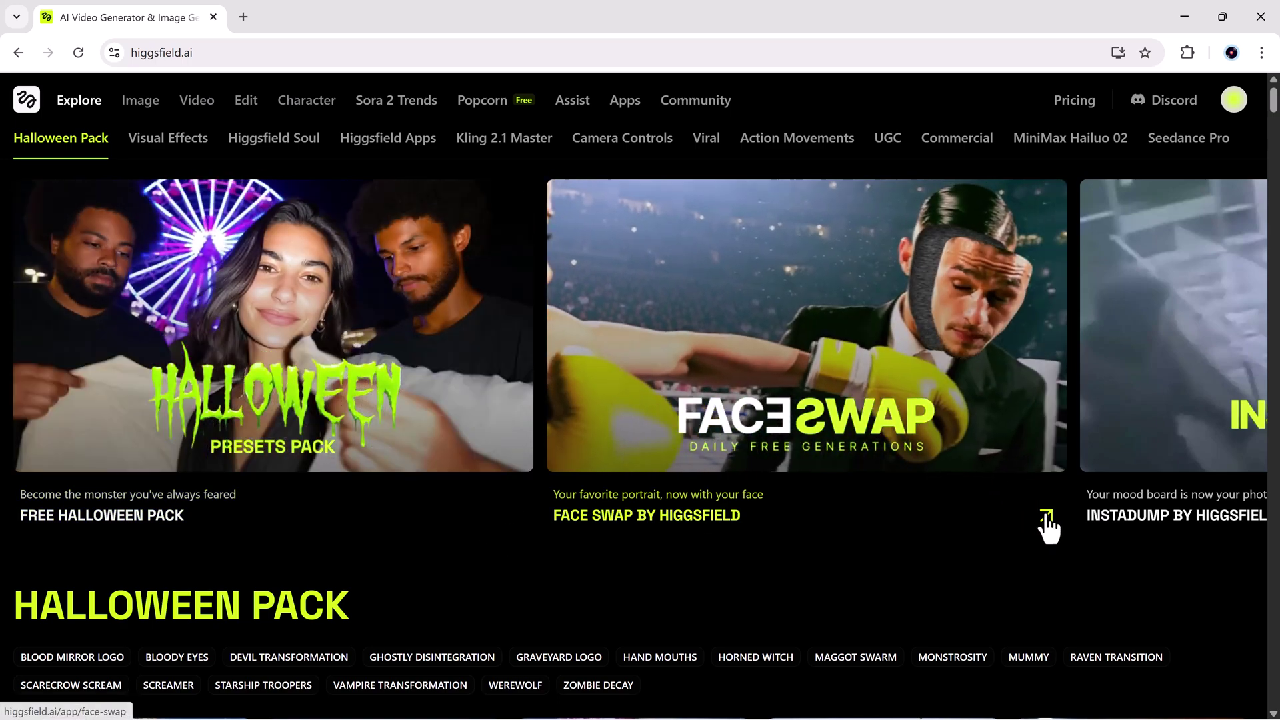
Open the Face Swap tool and load the woman-in-a-hat photo as the source face
{"action": "left_click", "coordinate": [1047, 524]}
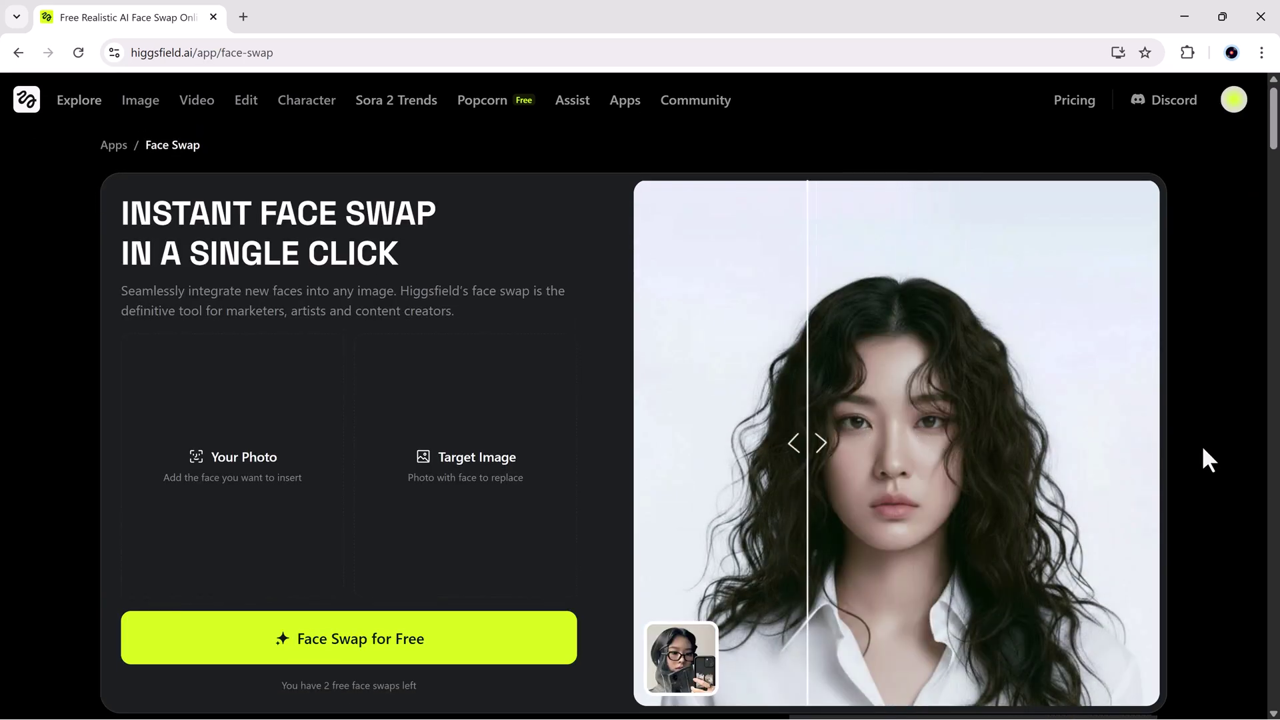
{"action": "left_click", "coordinate": [248, 461]}
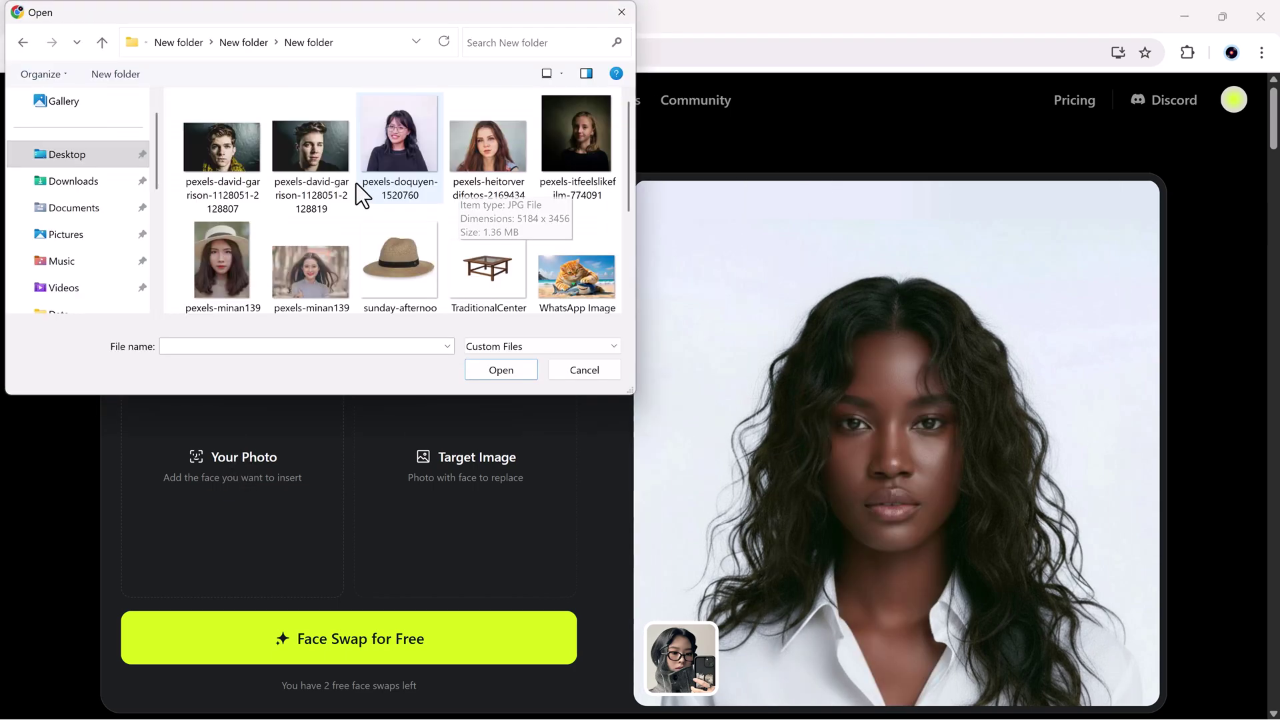
{"action": "double_click", "coordinate": [238, 259]}
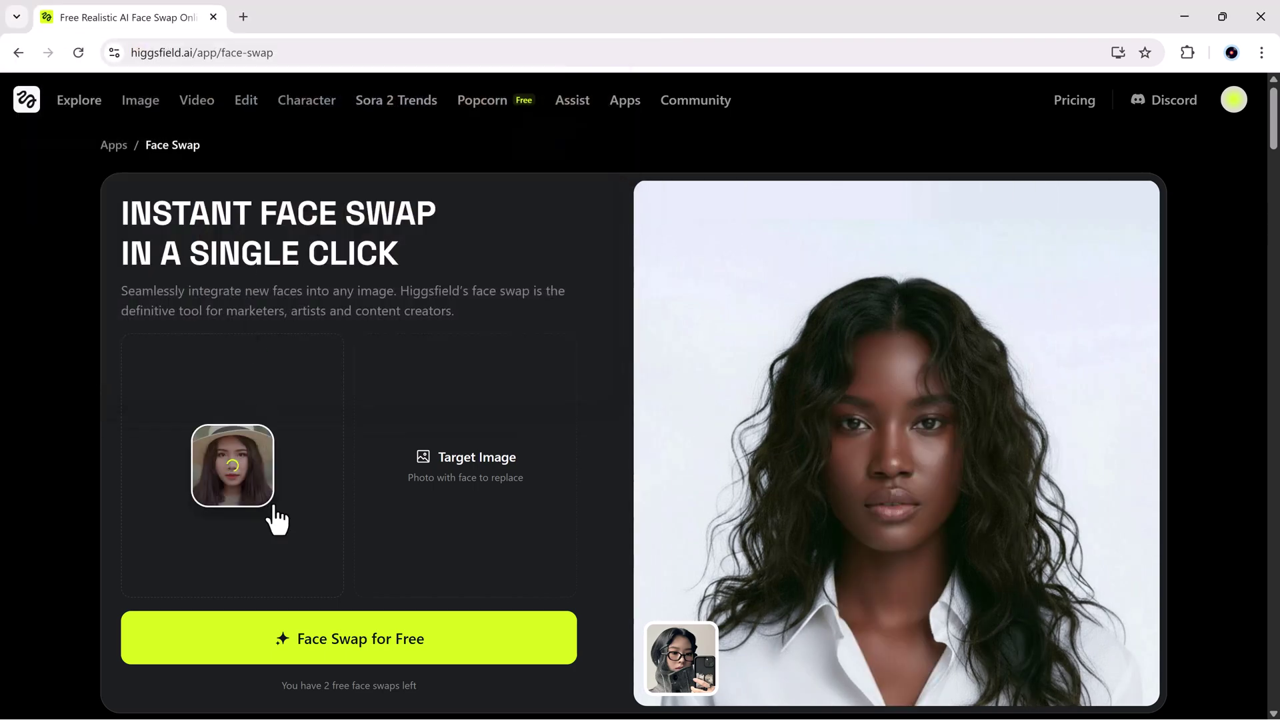
Load the auburn-haired portrait as the target image and run the free face swap
{"action": "left_click", "coordinate": [473, 478]}
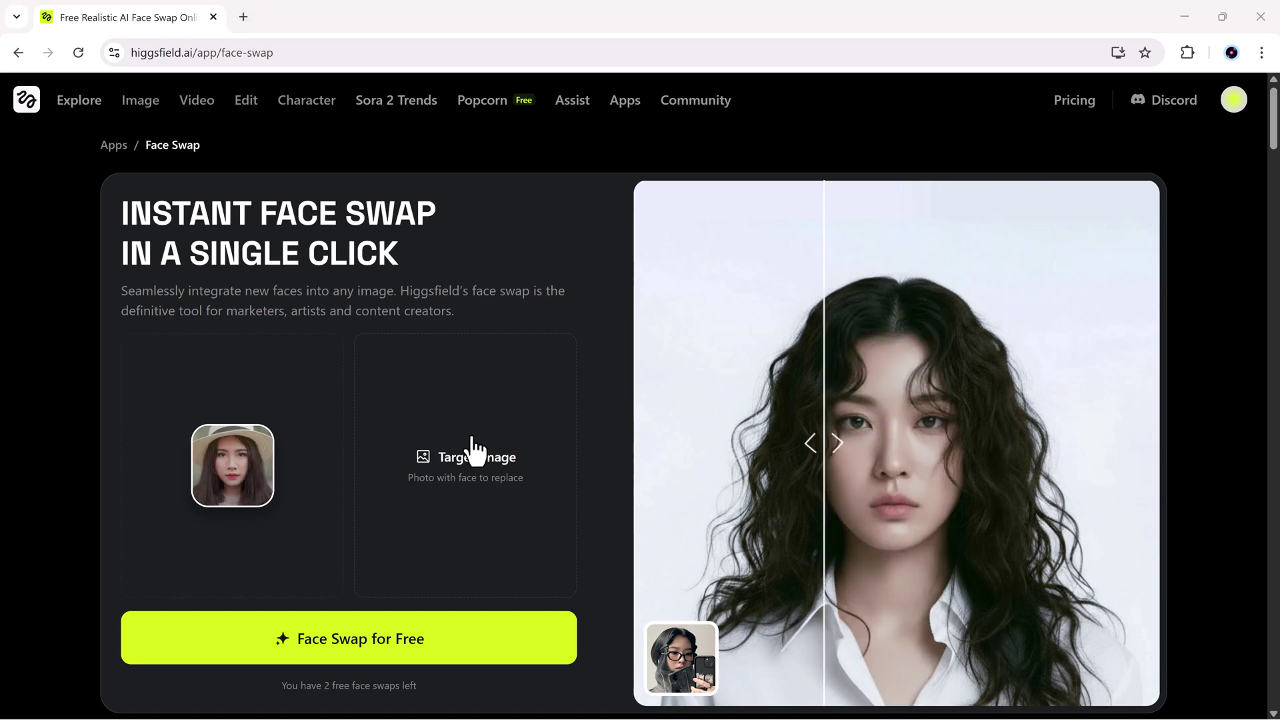
{"action": "left_click", "coordinate": [486, 149]}
{"action": "double_click", "coordinate": [486, 150]}
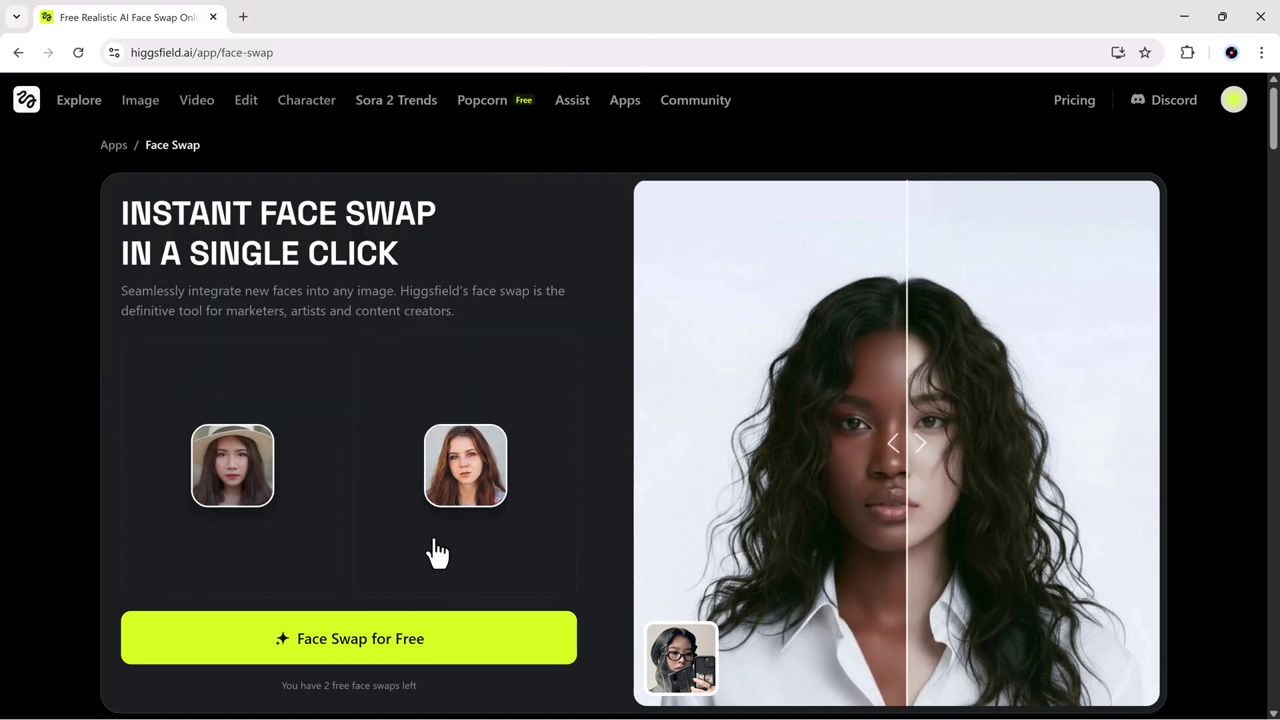
{"action": "left_click", "coordinate": [355, 624]}
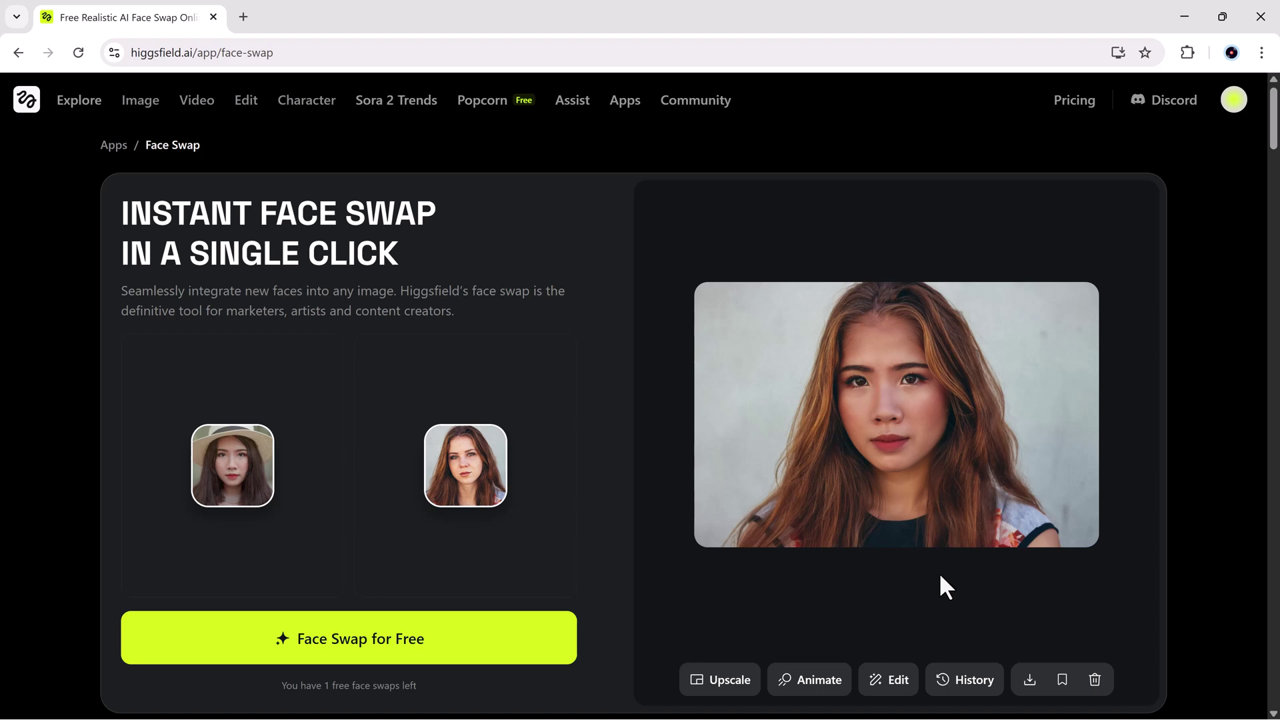
Open the swapped portrait in the upscaler with the Topaz model at x2
{"action": "left_click", "coordinate": [719, 681]}
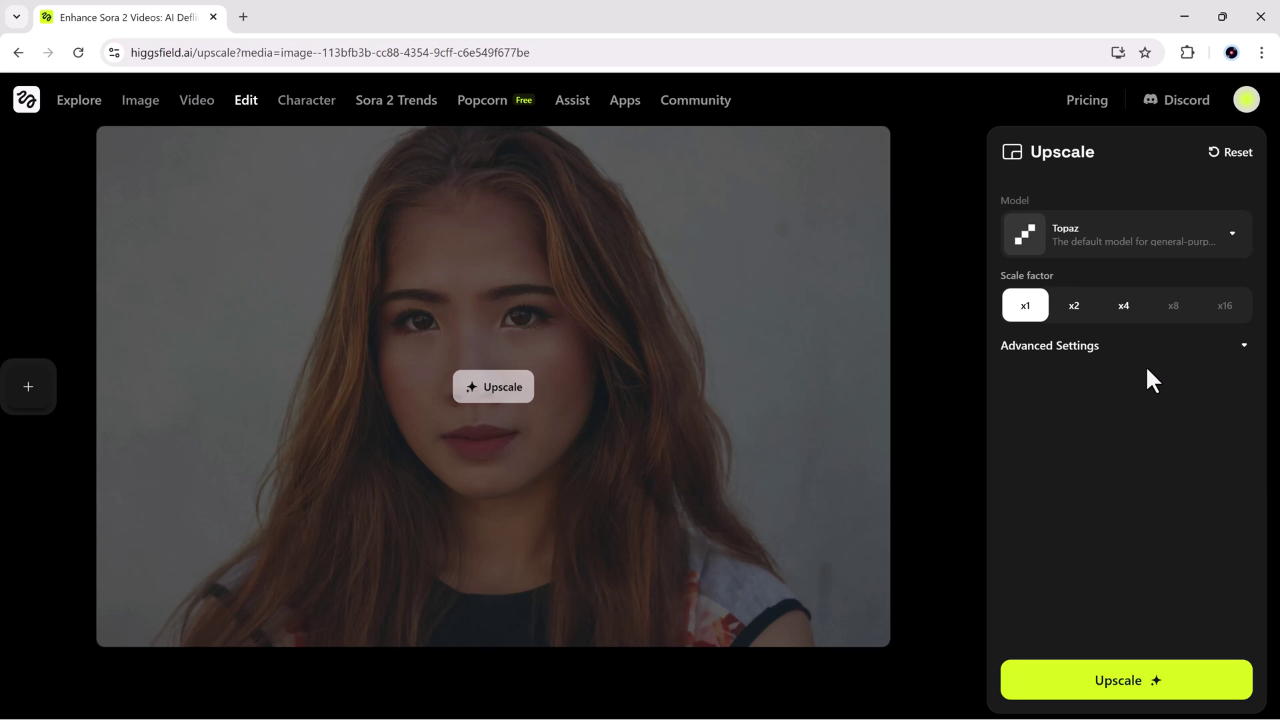
{"action": "left_click", "coordinate": [1204, 244]}
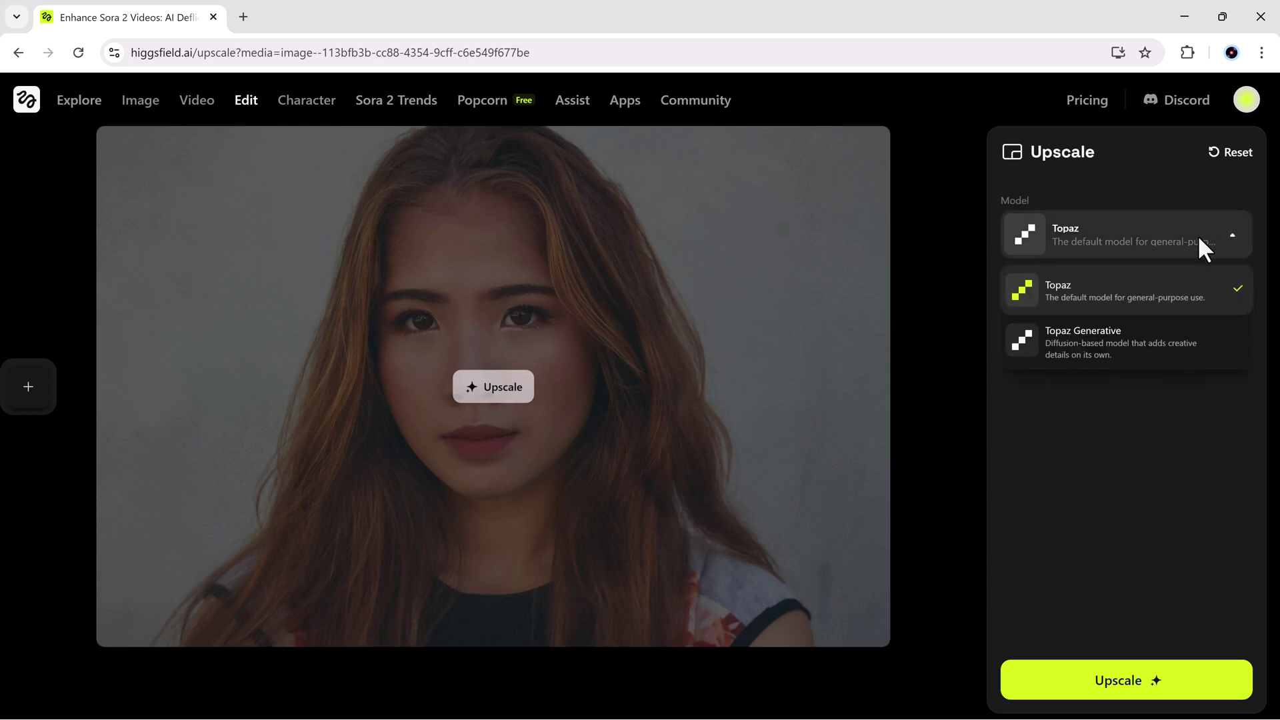
{"action": "left_click", "coordinate": [1065, 308]}
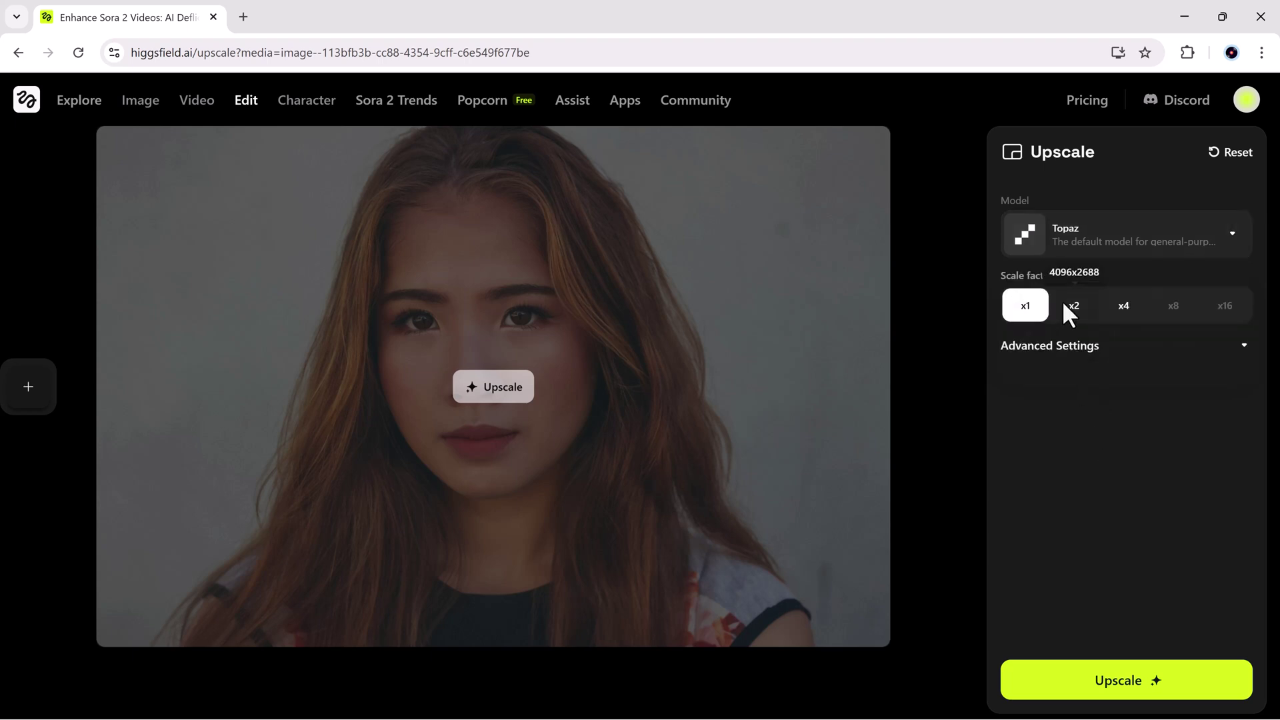
{"action": "left_click", "coordinate": [1069, 307]}
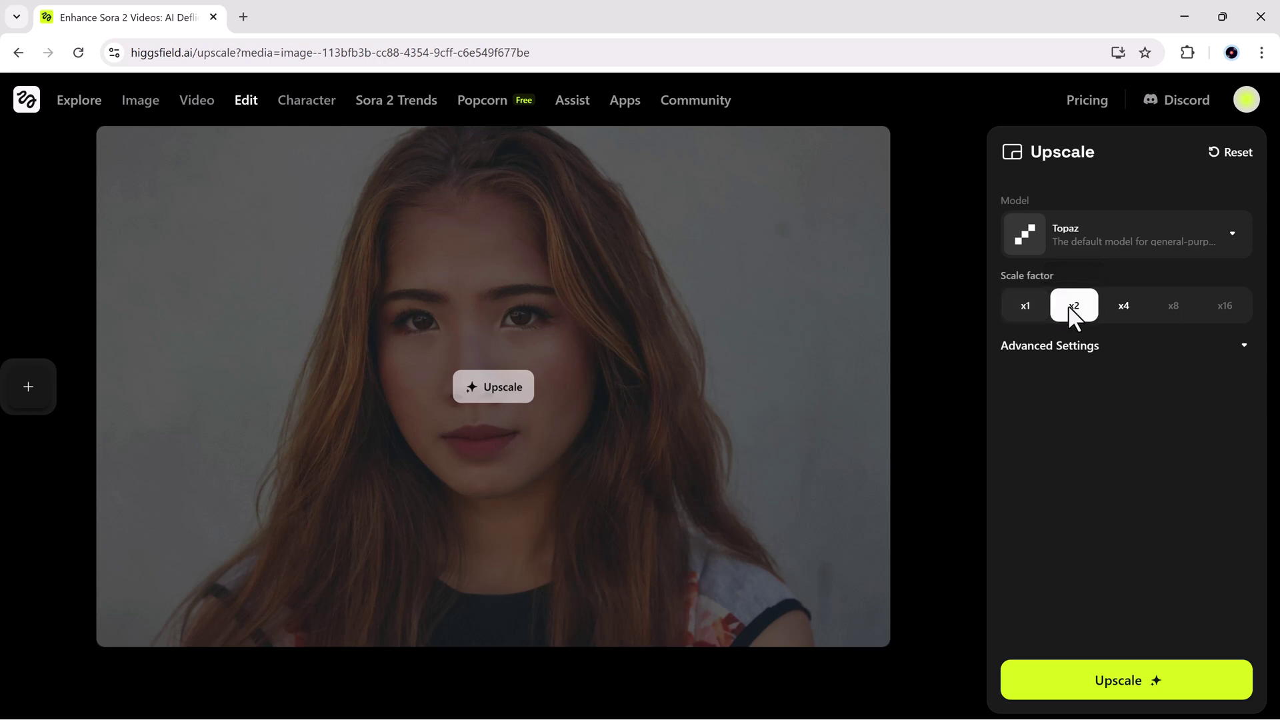
In Advanced Settings, keep the Standard preset and turn Face enhancement on
{"action": "left_click", "coordinate": [1221, 344]}
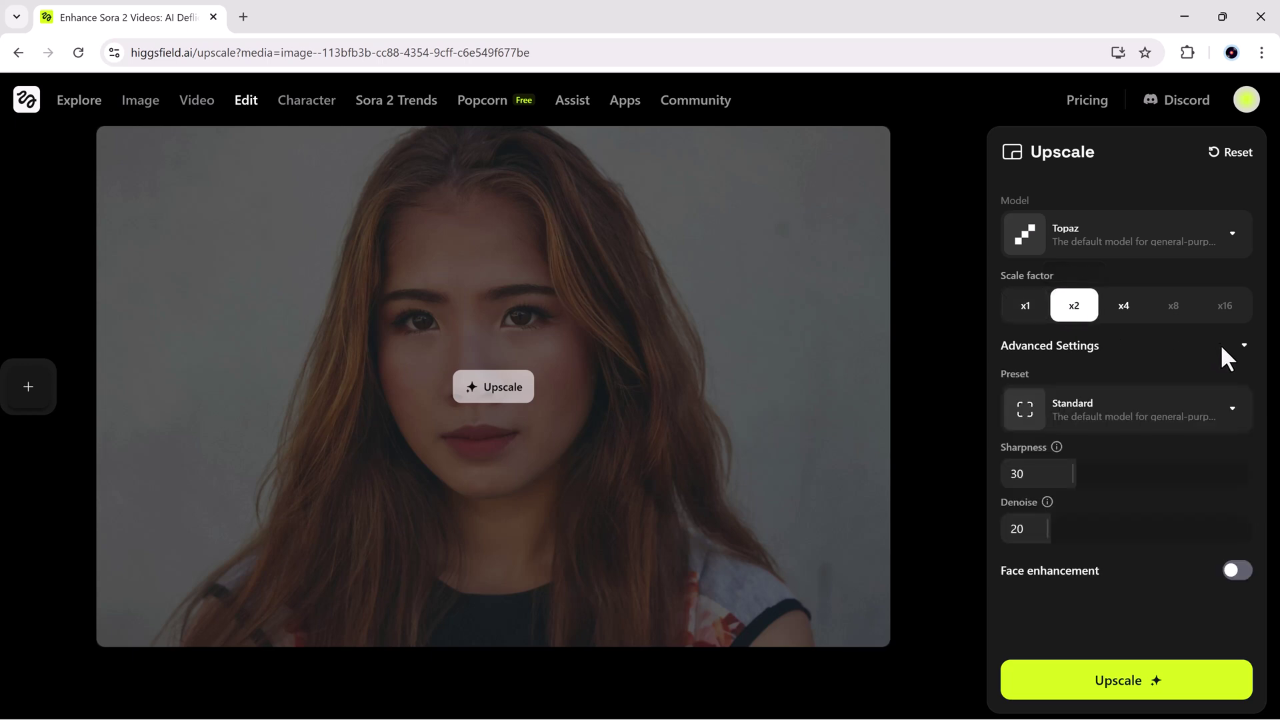
{"action": "left_click", "coordinate": [1228, 409]}
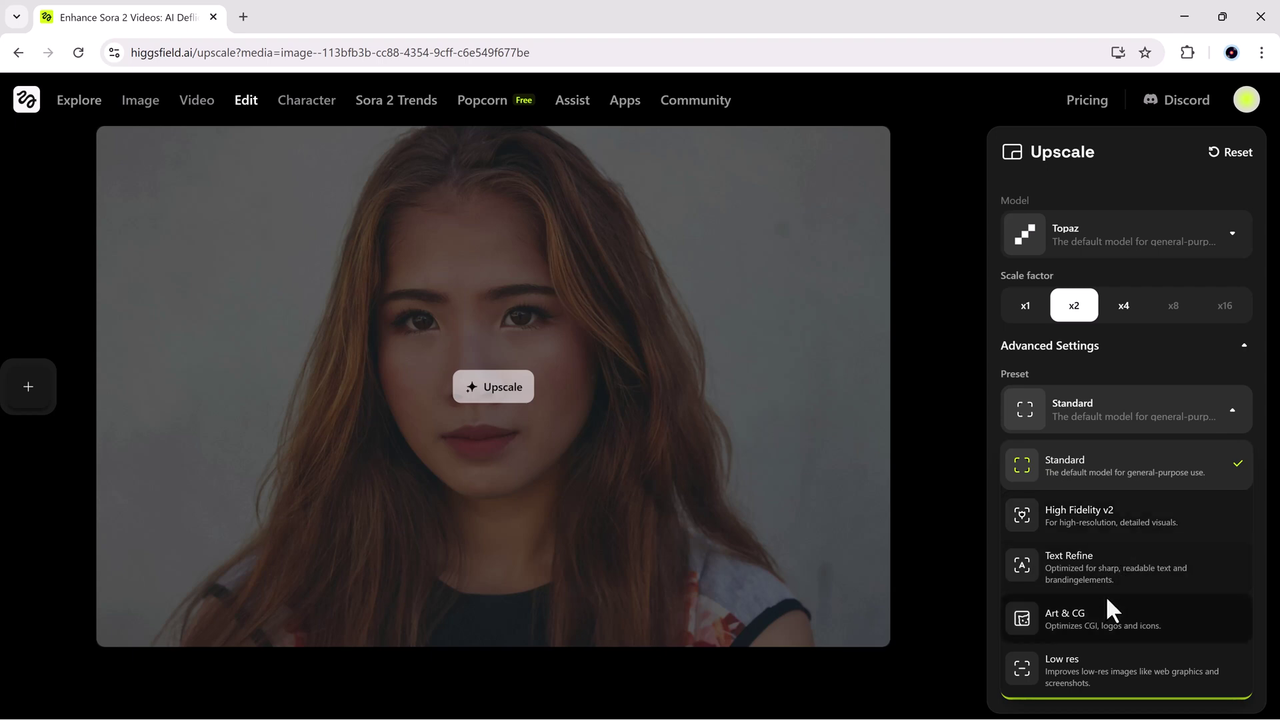
{"action": "left_click", "coordinate": [1123, 466]}
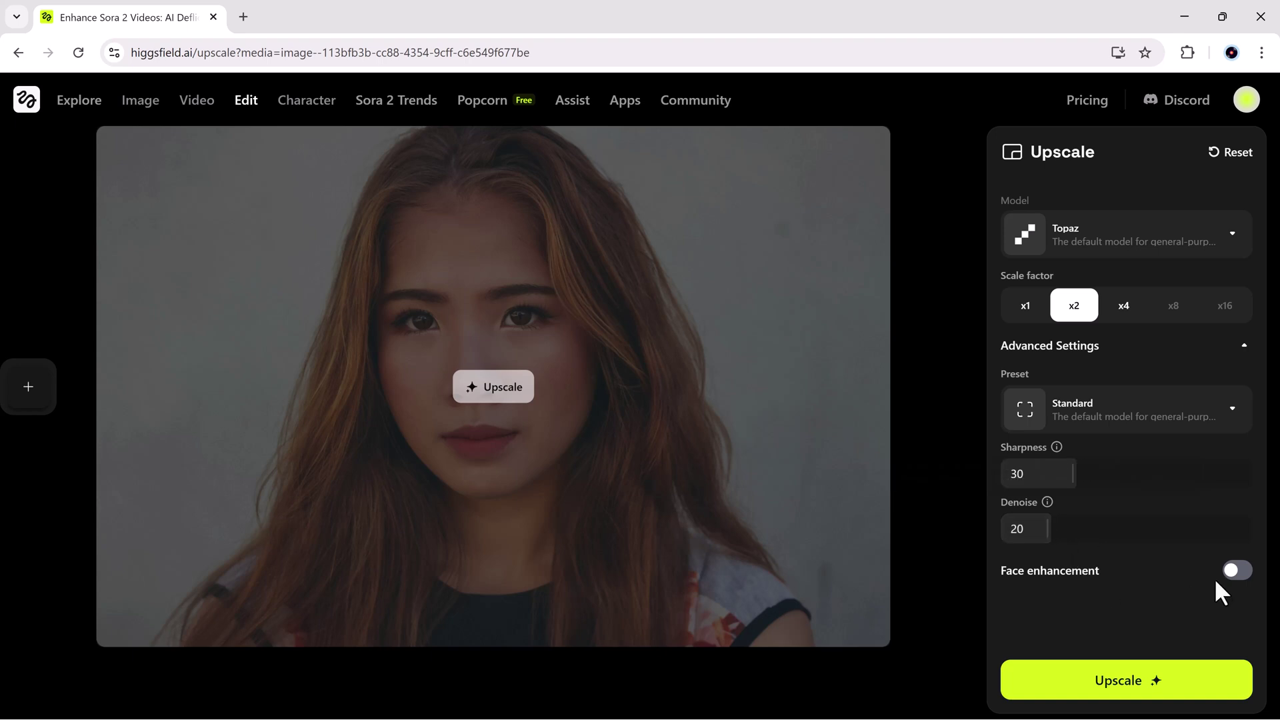
{"action": "left_click", "coordinate": [1235, 572]}
{"action": "scroll", "coordinate": [1168, 578], "scroll_direction": "down", "scroll_amount": 2}
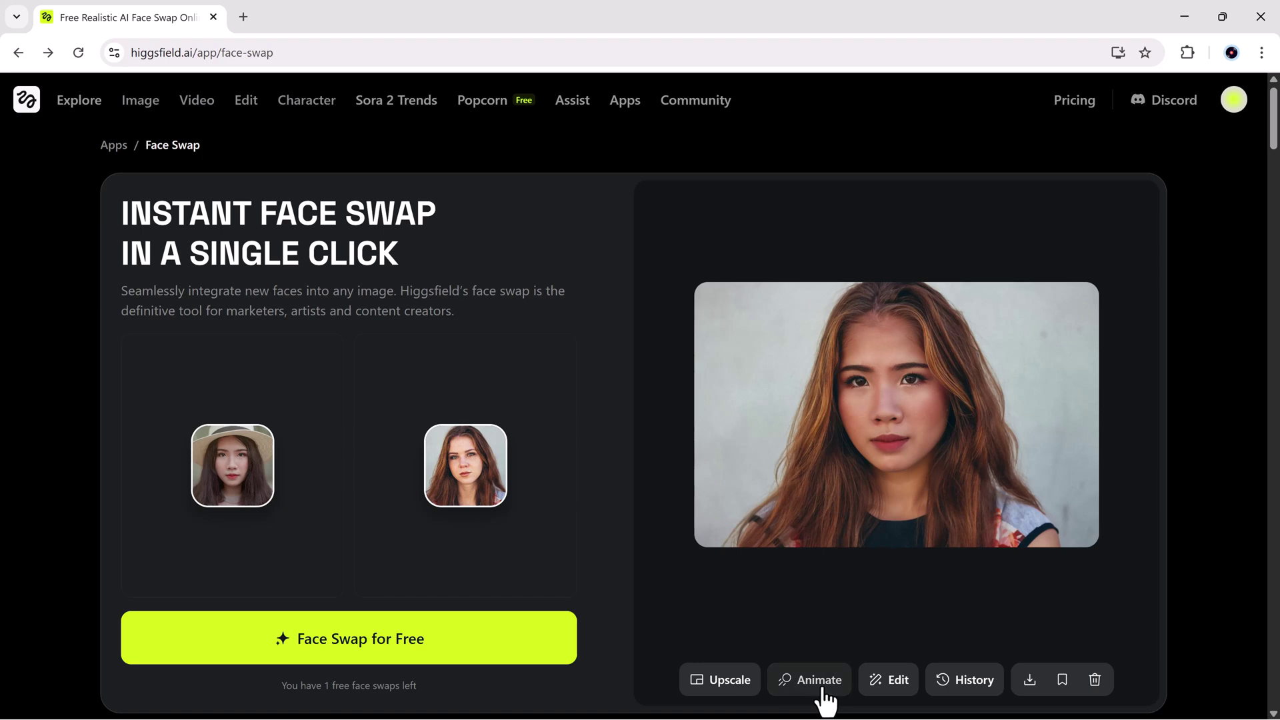
Mask both cheeks of the swapped portrait and generate edits with the prompt 'Add Party makeup'
{"action": "left_click", "coordinate": [898, 681]}
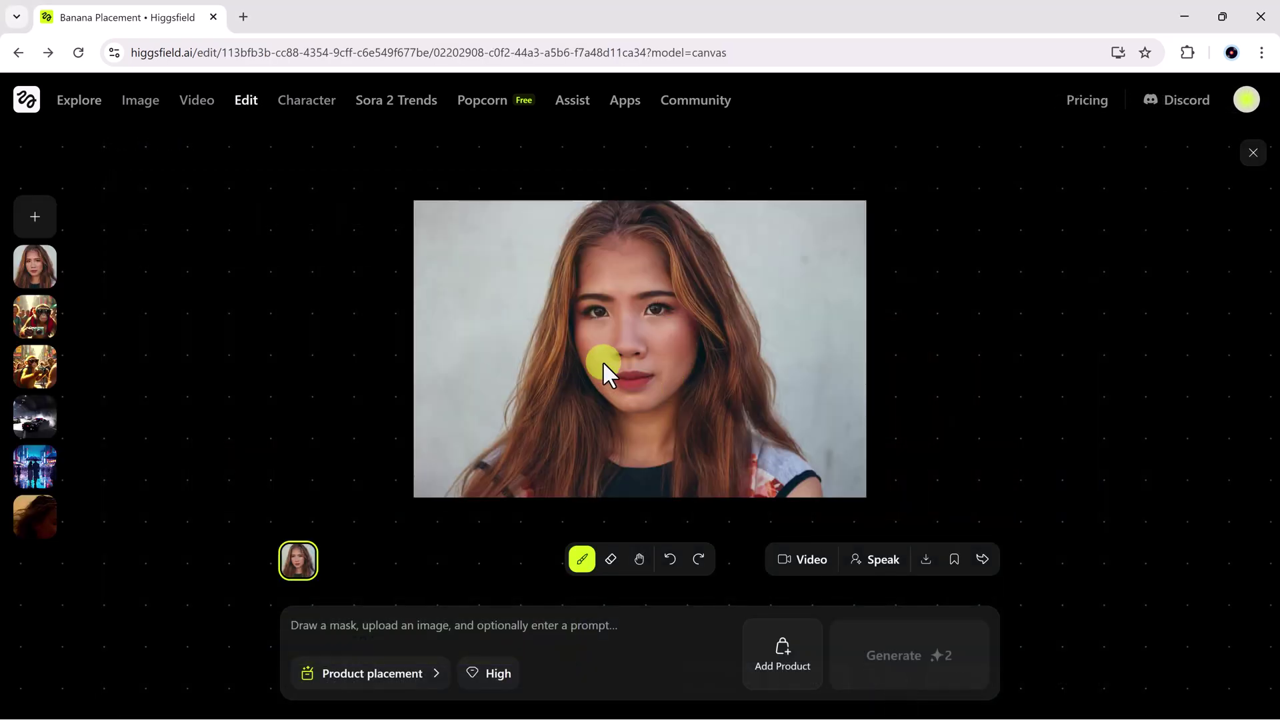
{"action": "left_click", "coordinate": [591, 347]}
{"action": "left_click", "coordinate": [673, 348]}
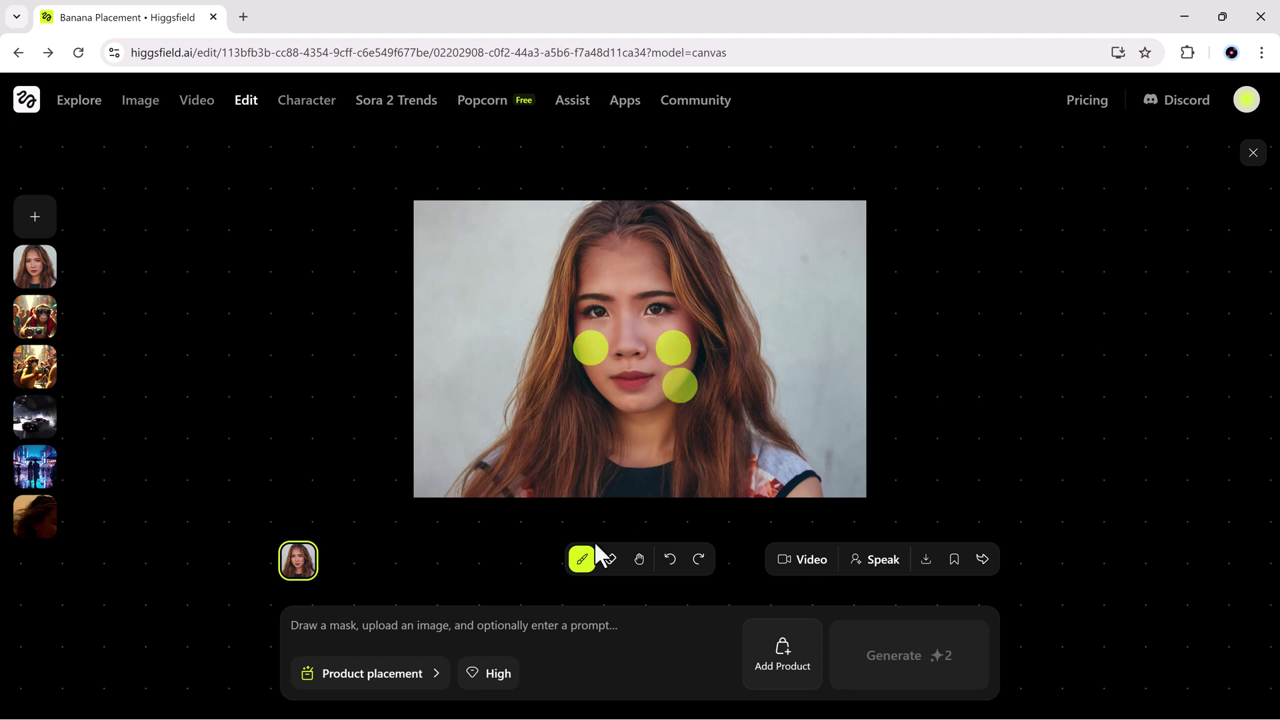
{"action": "left_click", "coordinate": [433, 632]}
{"action": "type", "text": "Add Party makeup"}
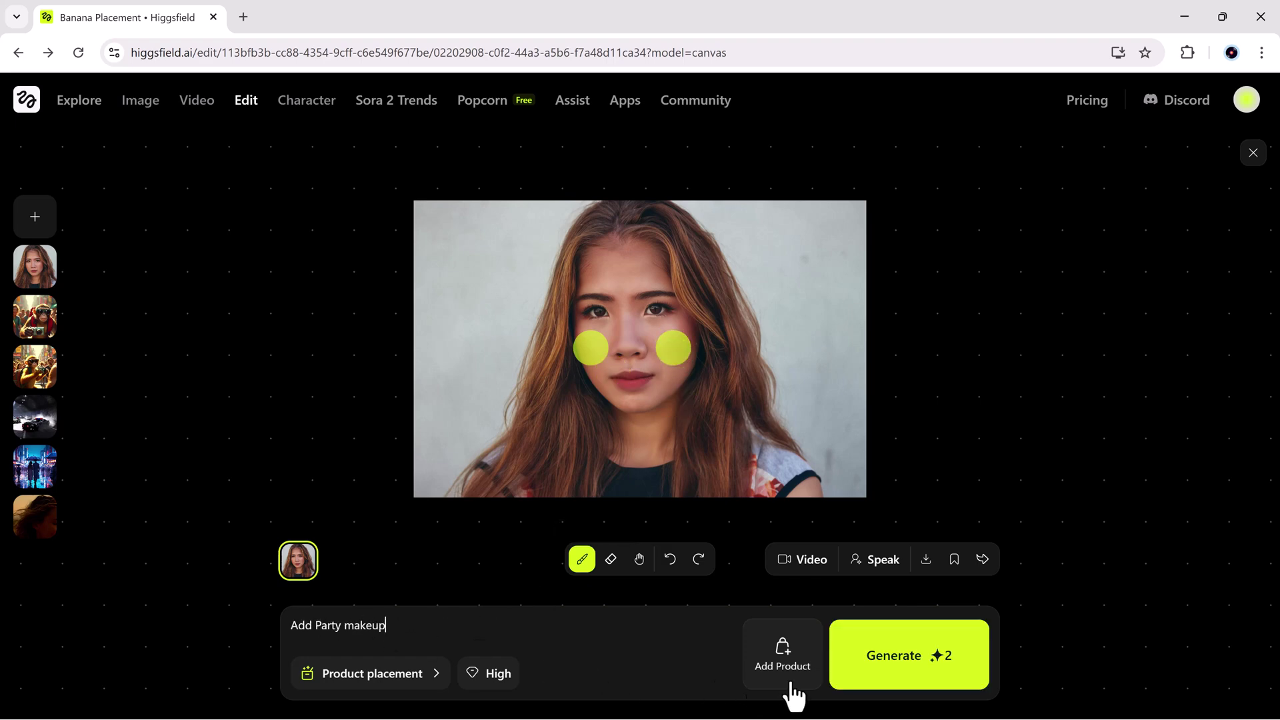
{"action": "left_click", "coordinate": [894, 667]}
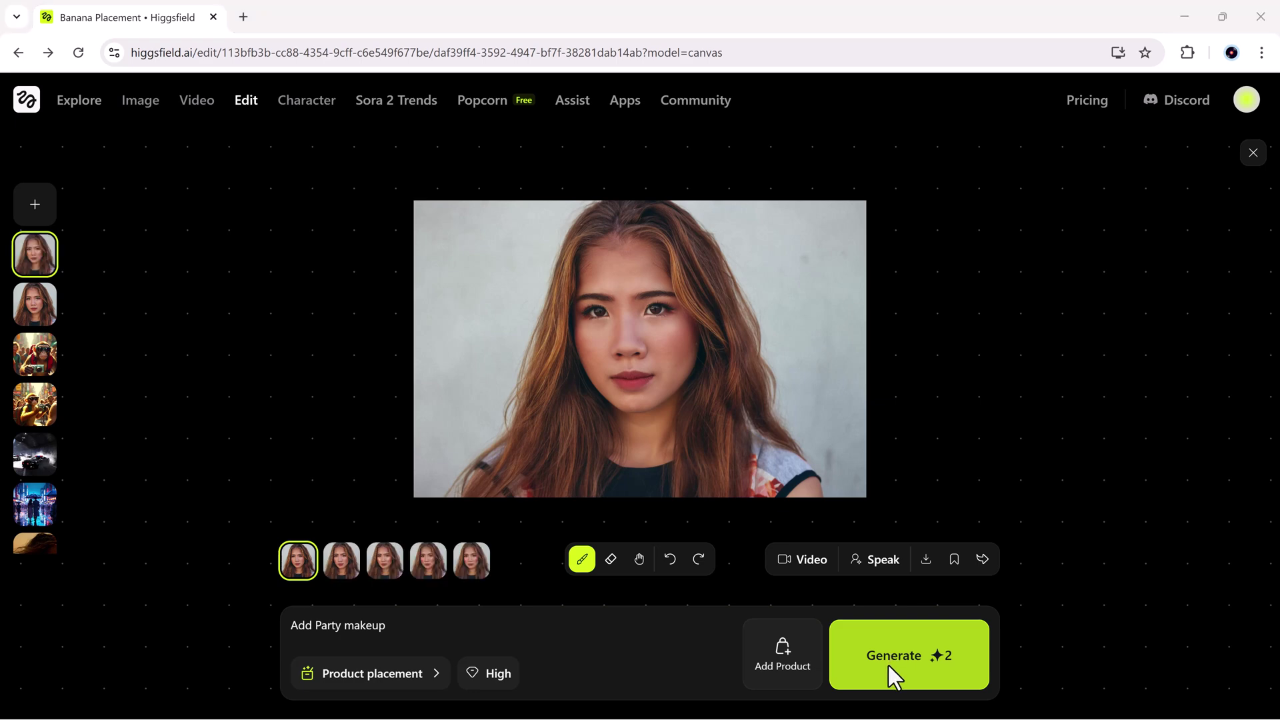
Compare the five makeup results and send the second one to Lipsync Studio
{"action": "left_click", "coordinate": [344, 563]}
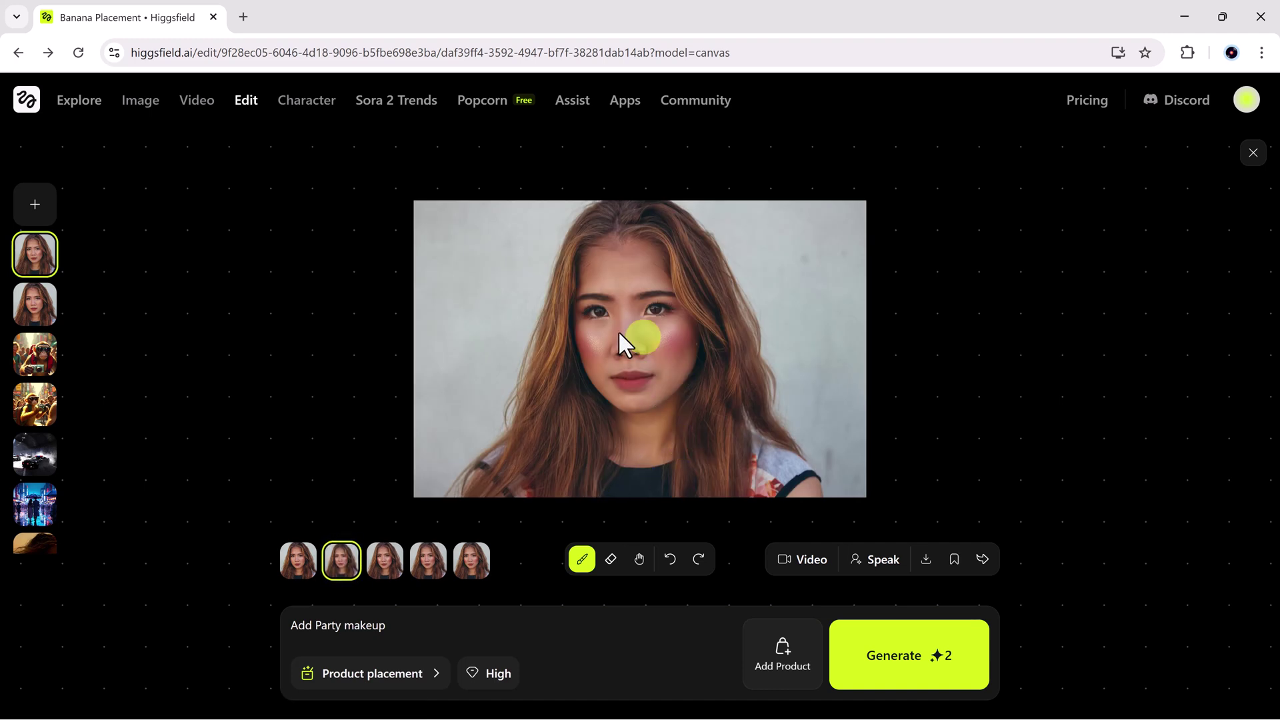
{"action": "left_click", "coordinate": [394, 573]}
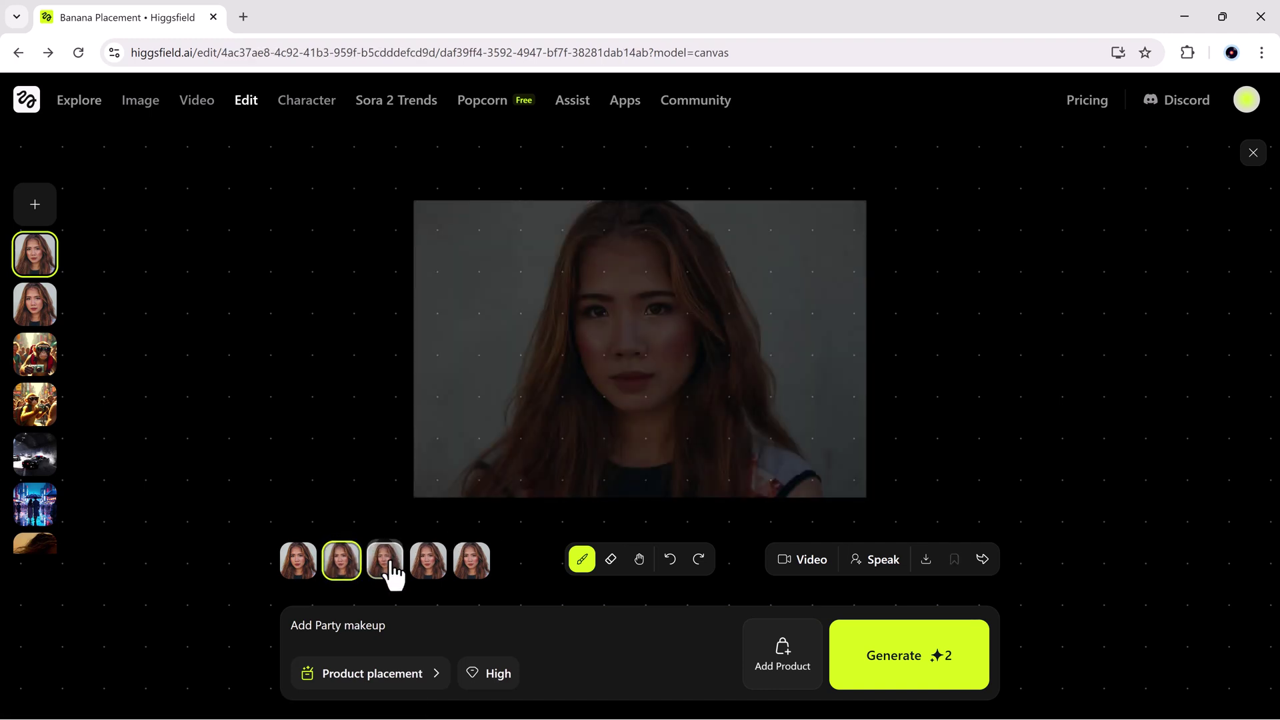
{"action": "left_click", "coordinate": [441, 572]}
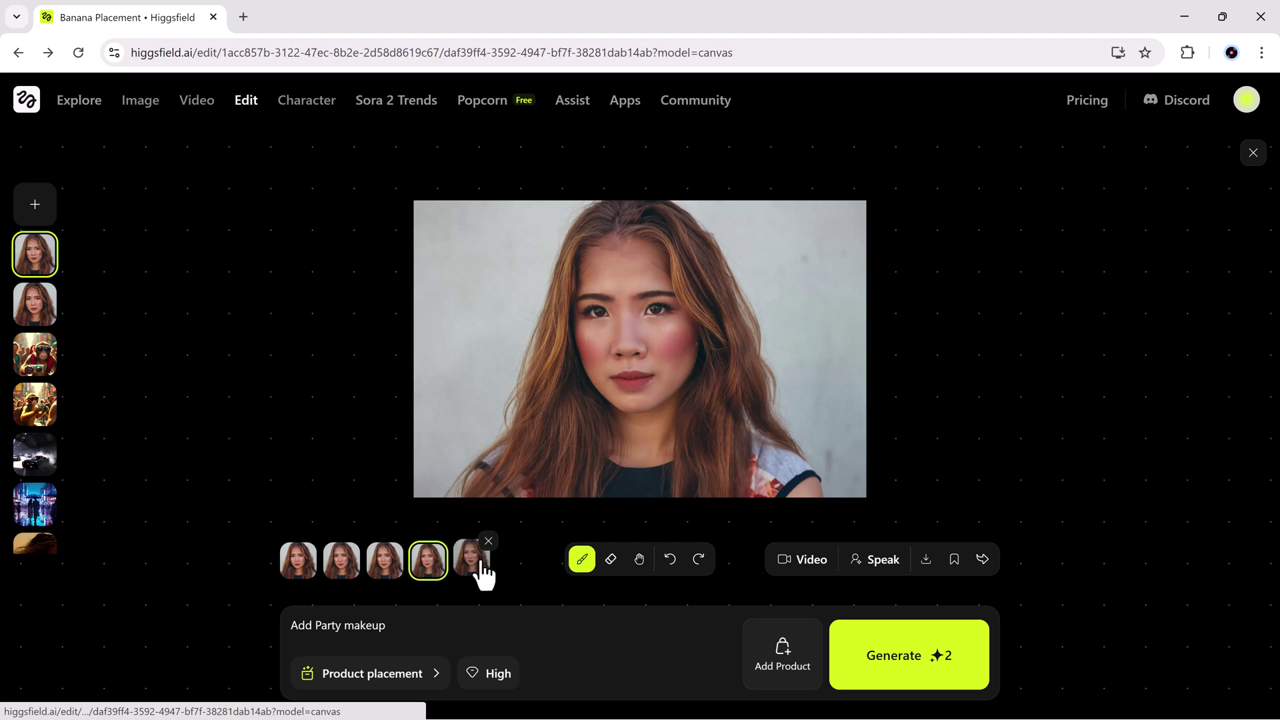
{"action": "left_click", "coordinate": [482, 570]}
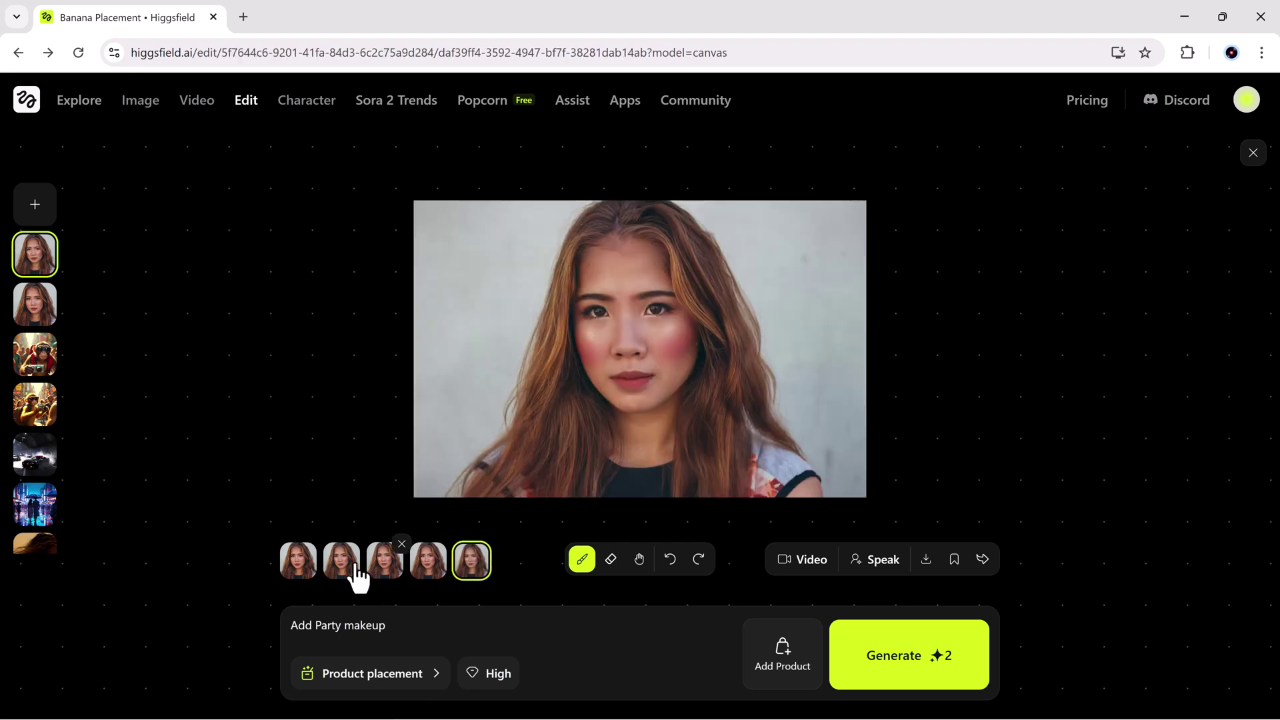
{"action": "left_click", "coordinate": [357, 565]}
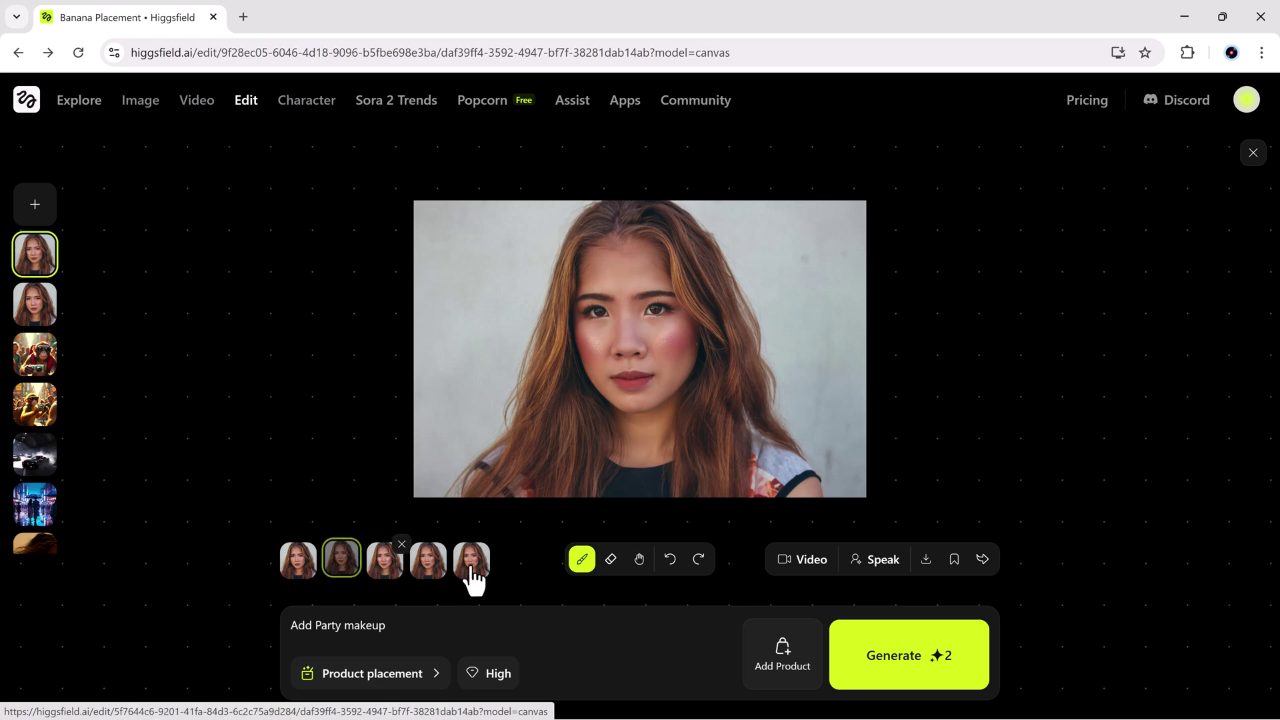
{"action": "left_click", "coordinate": [879, 560]}
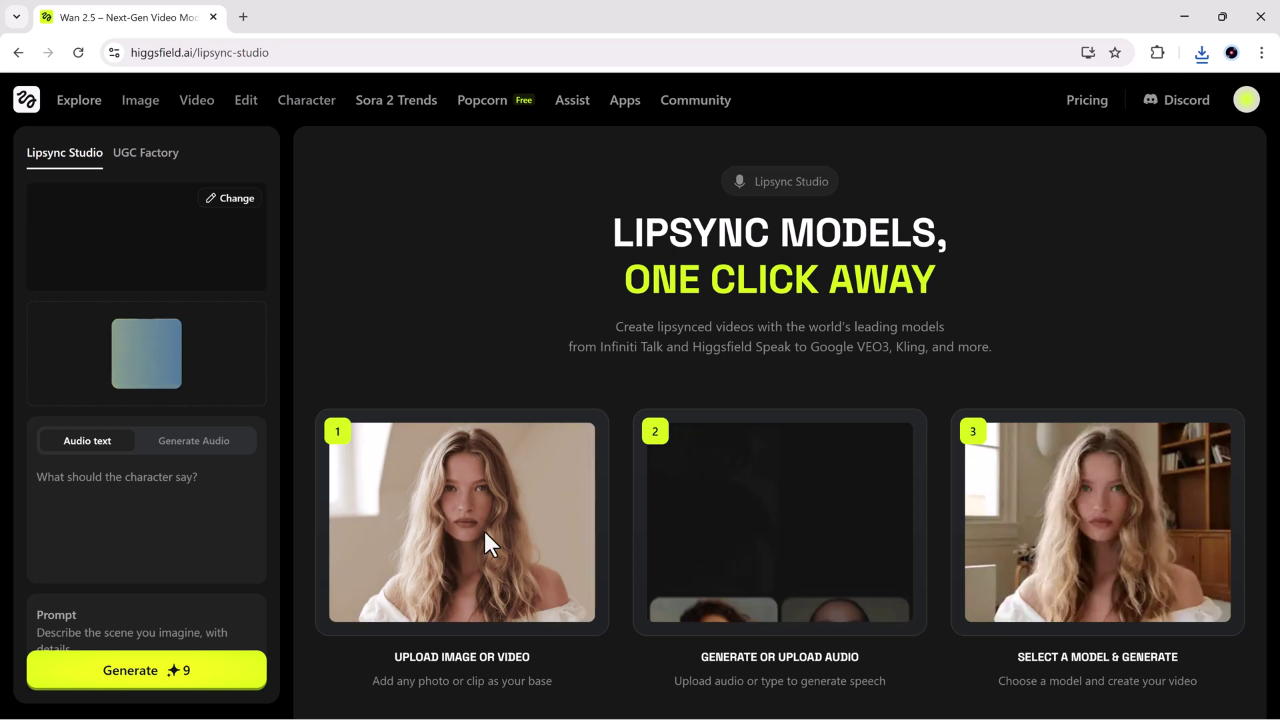
Select the 'What should the character say?' box in Lipsync Studio
{"action": "left_click", "coordinate": [122, 492]}
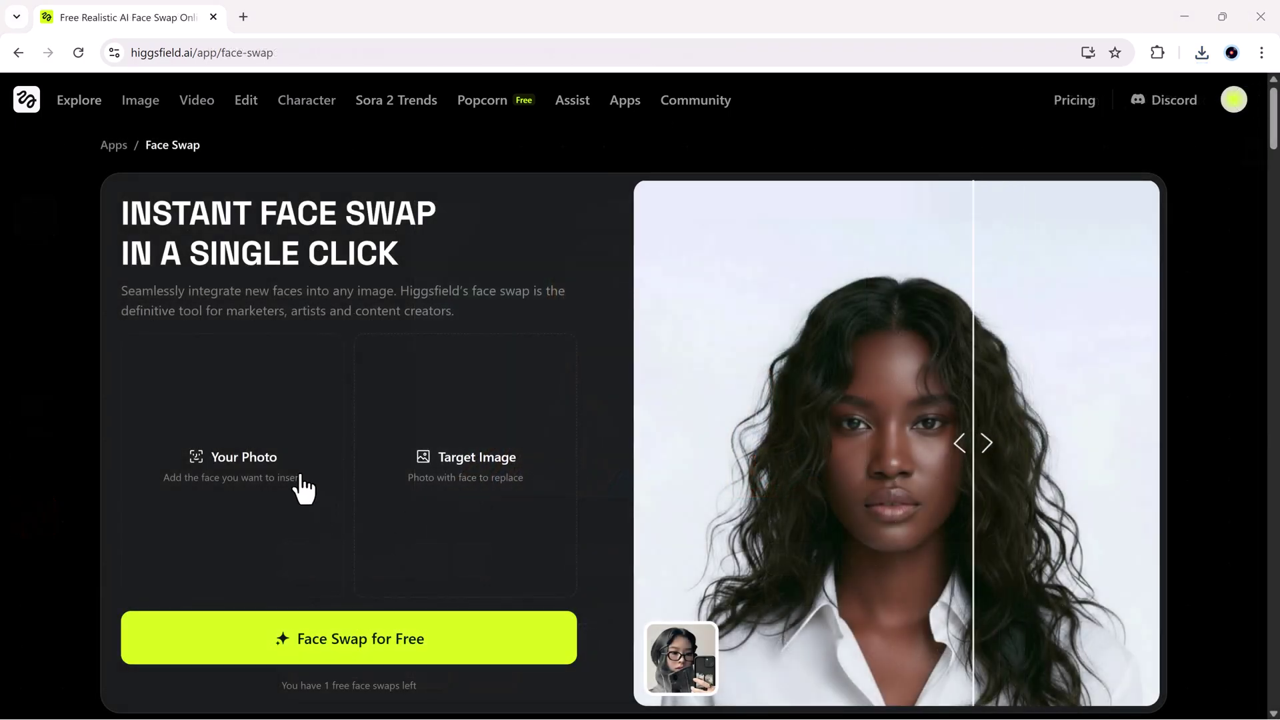
Swap the young man's face onto the chosen portrait, then clear both upload slots
{"action": "left_click", "coordinate": [222, 460]}
{"action": "double_click", "coordinate": [246, 136]}
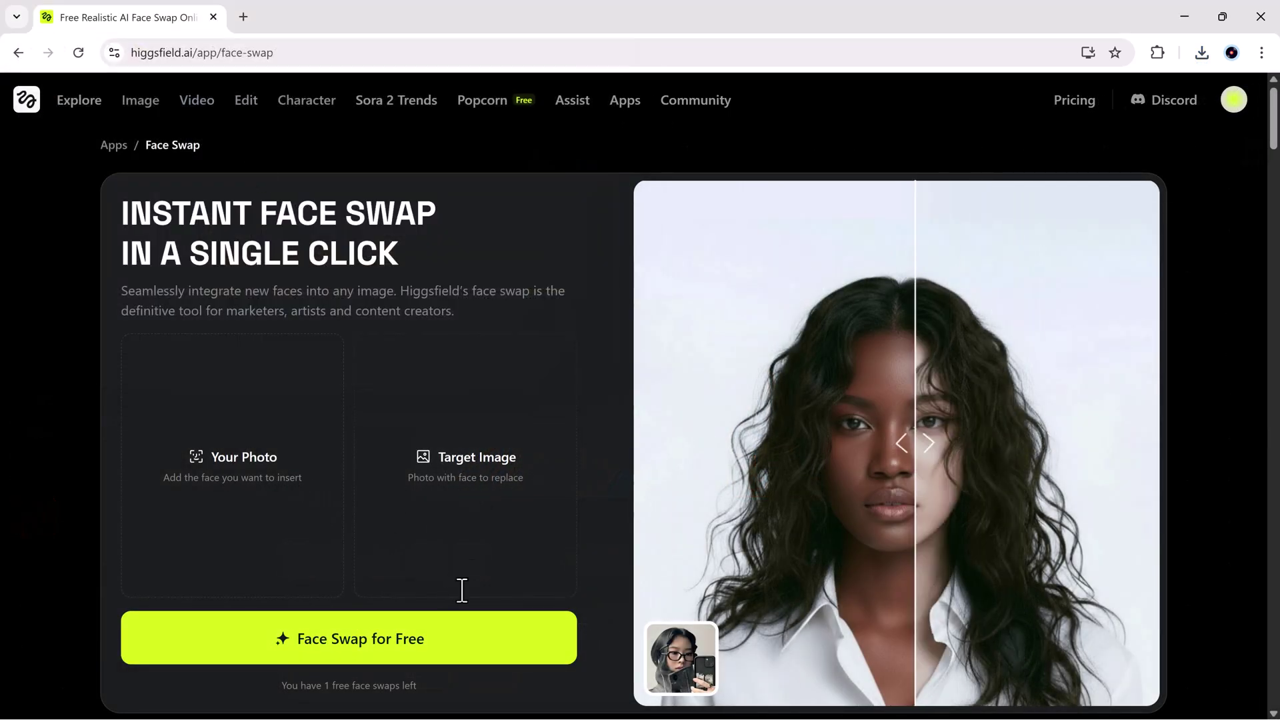
{"action": "left_click", "coordinate": [457, 467]}
{"action": "double_click", "coordinate": [305, 139]}
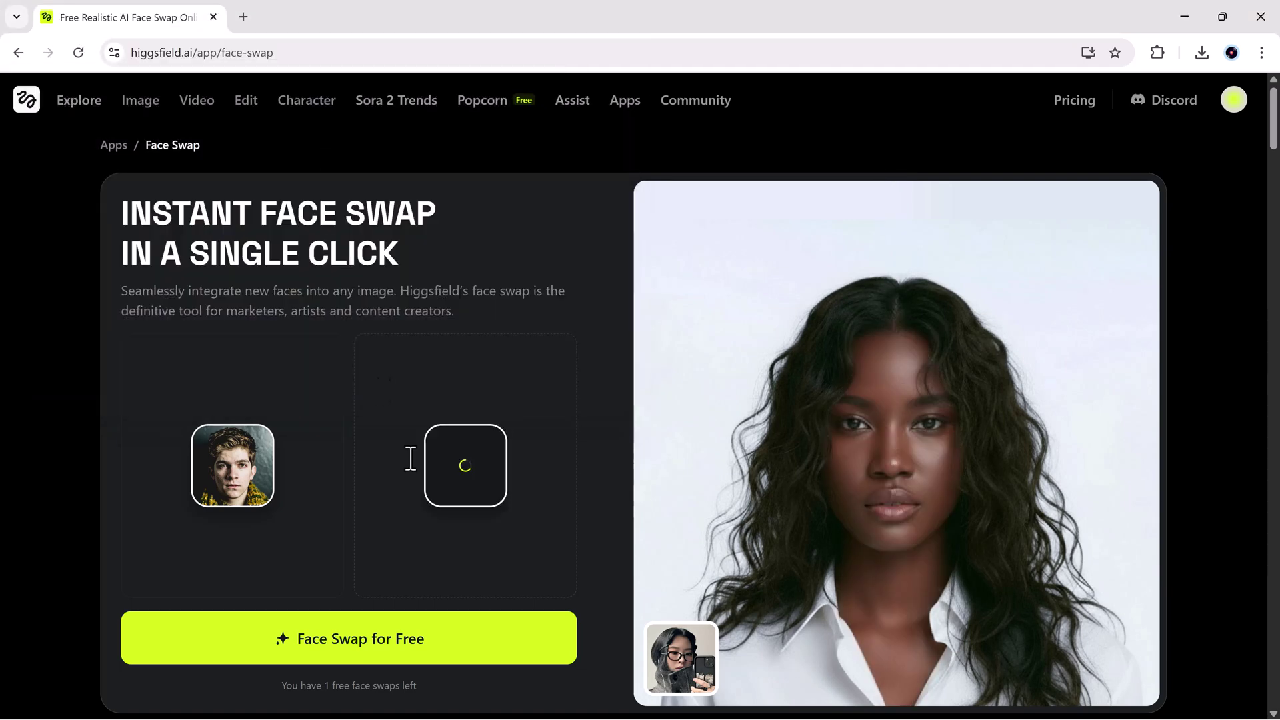
{"action": "left_click", "coordinate": [337, 641]}
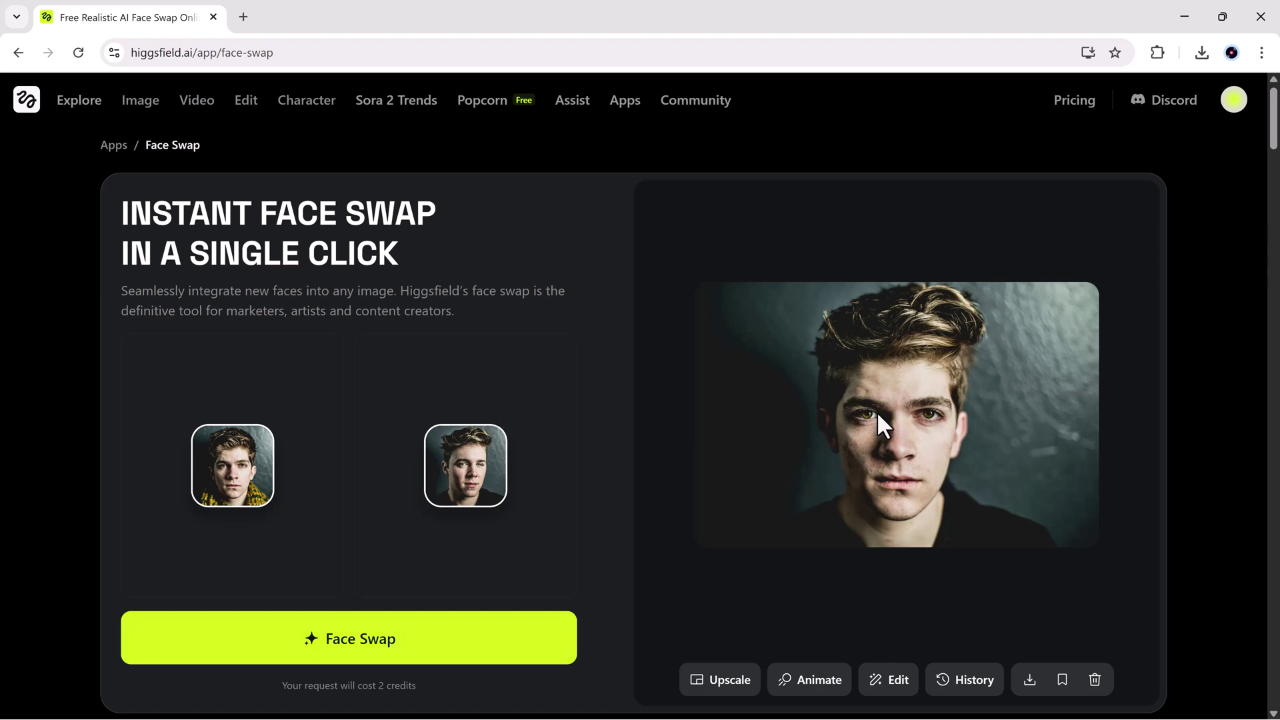
{"action": "left_click", "coordinate": [494, 639]}
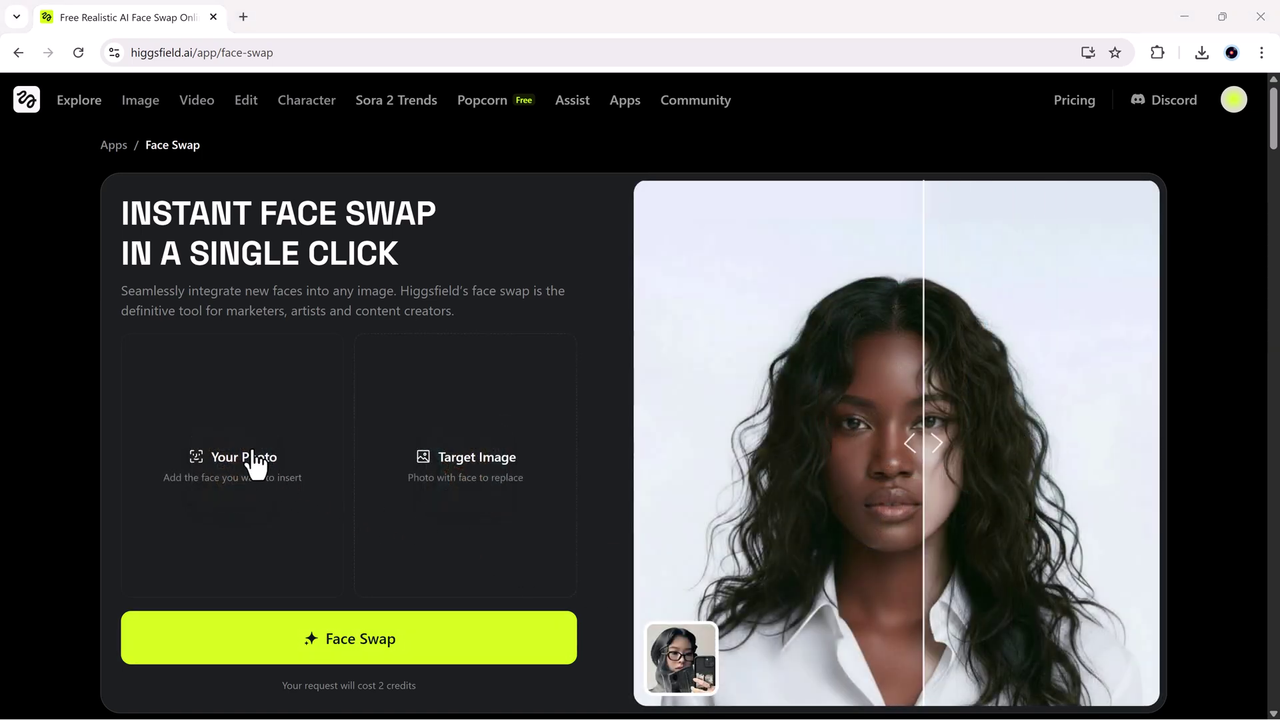
Load the football-shirt portrait as the face and the street photo as target, then swap
{"action": "double_click", "coordinate": [258, 303]}
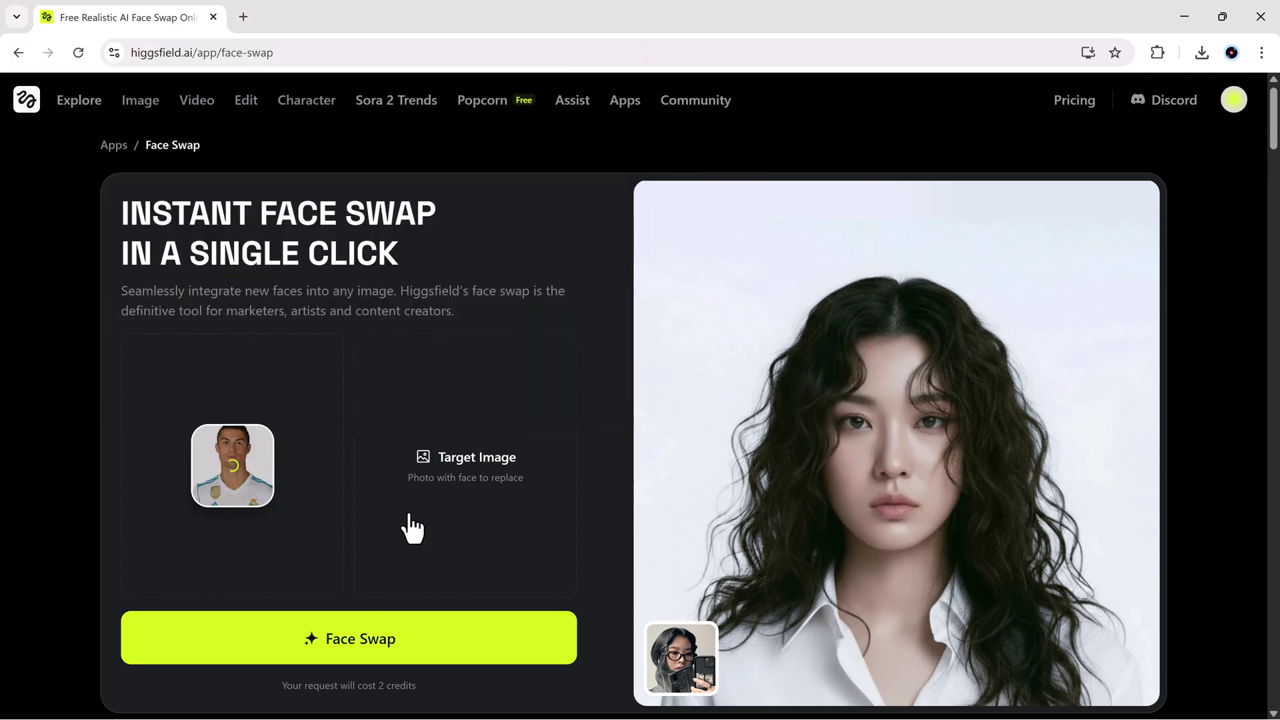
{"action": "left_click", "coordinate": [462, 500]}
{"action": "double_click", "coordinate": [318, 157]}
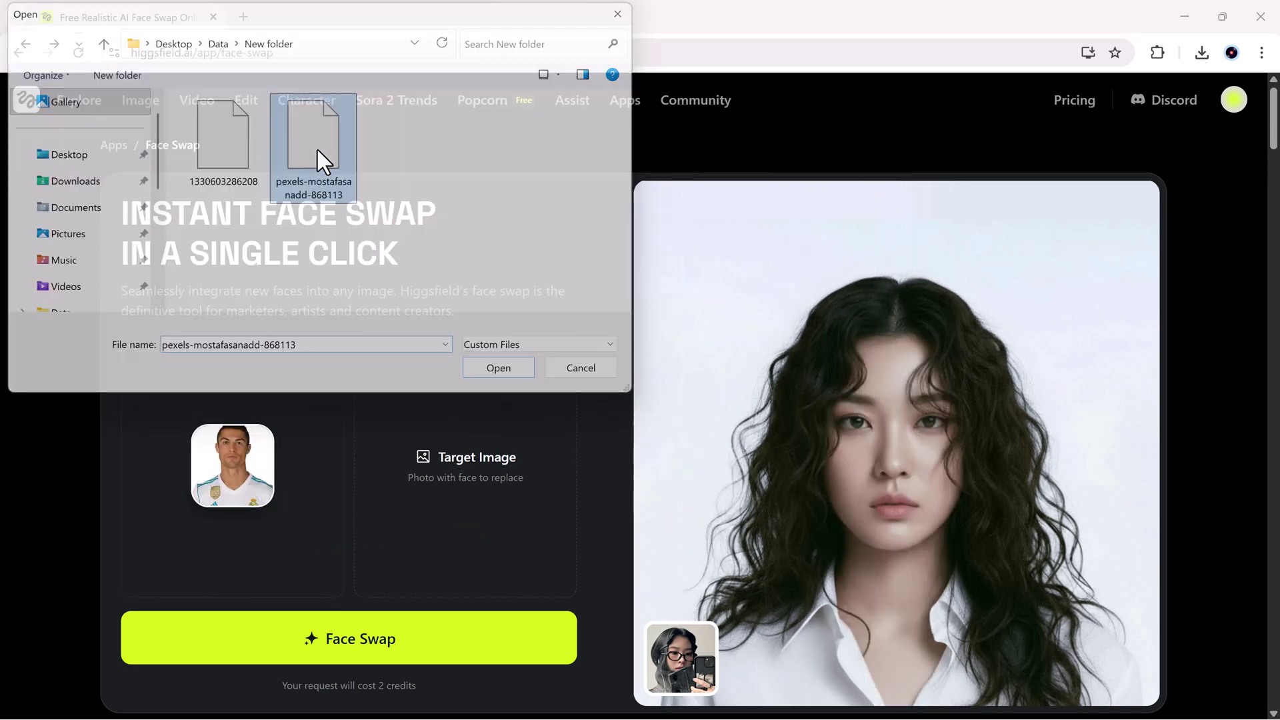
{"action": "left_click", "coordinate": [371, 641]}
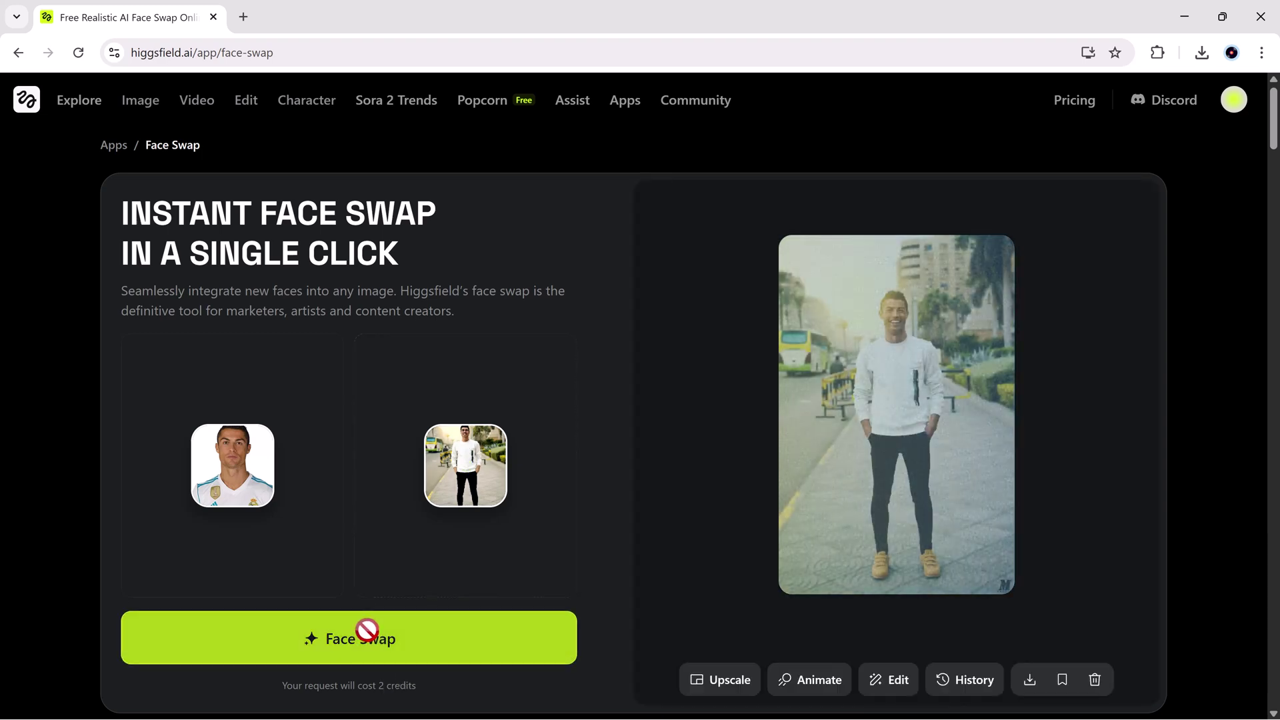
Send the swap result to video animation and paste the walking-and-waving scene prompt
{"action": "left_click", "coordinate": [820, 681]}
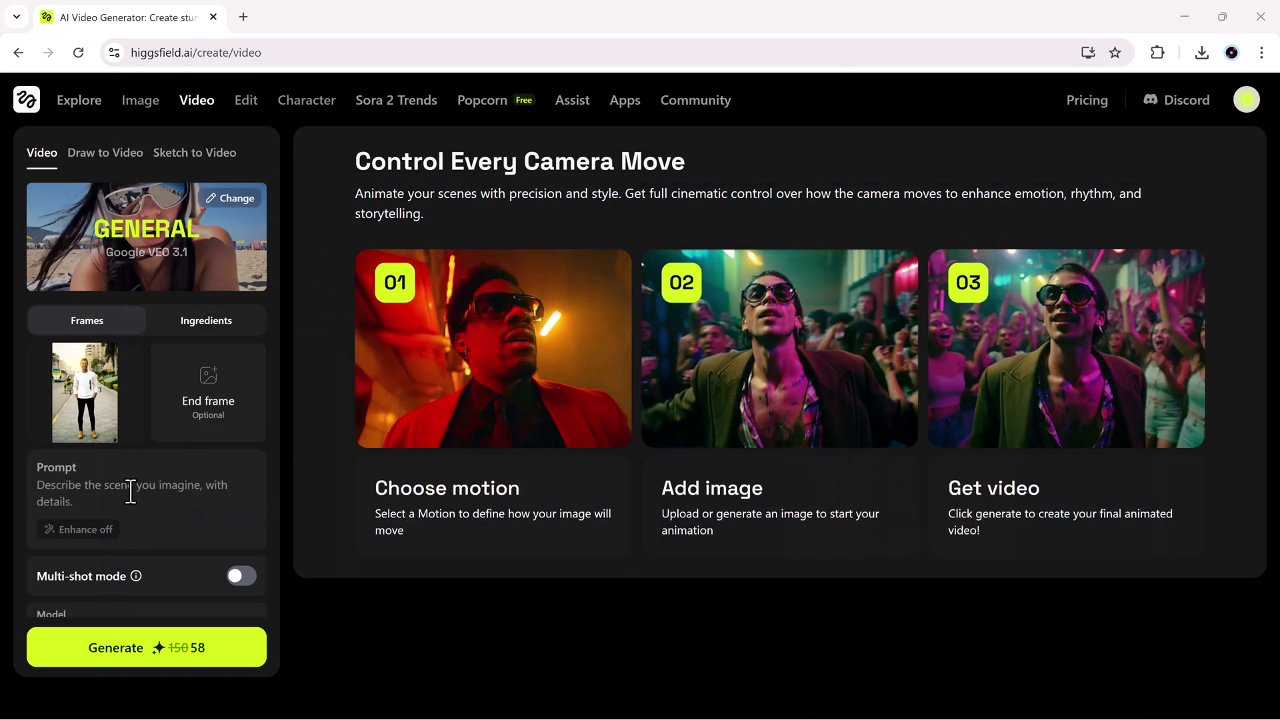
{"action": "left_click", "coordinate": [130, 491]}
{"action": "type", "text": "A man walks confidently down the street and waves, saying \"Hello\" with a smile."}
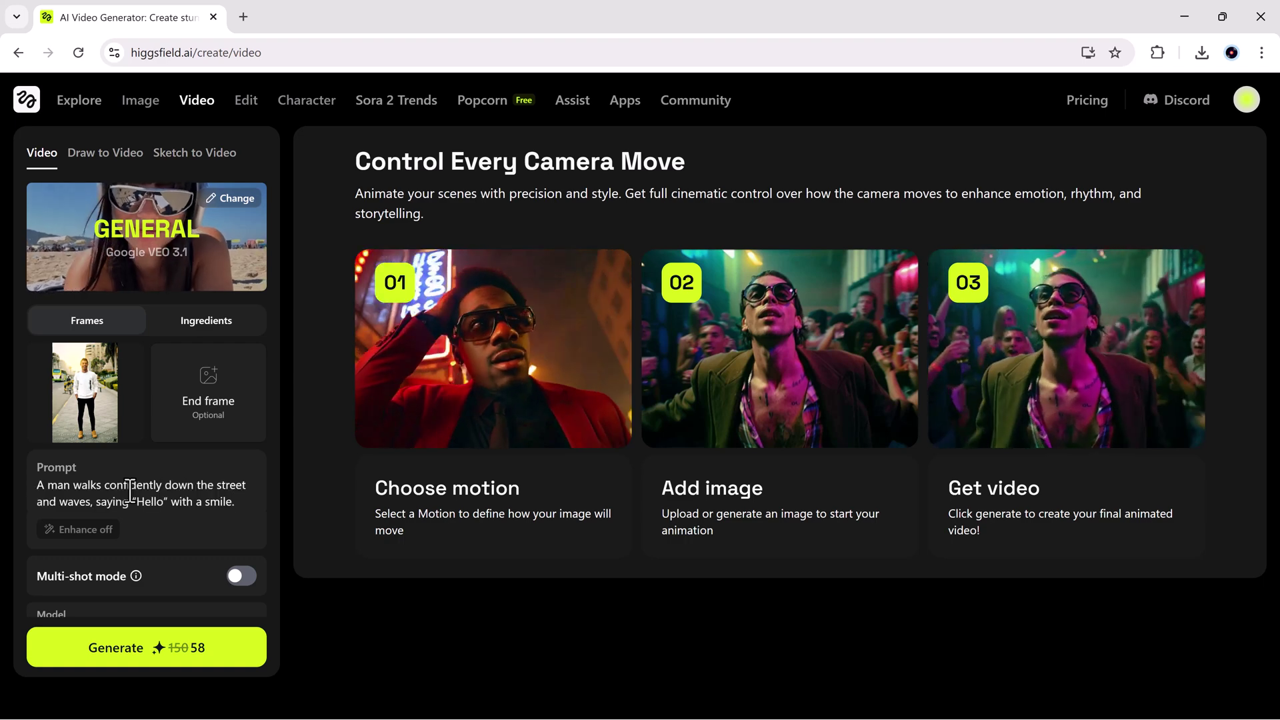
{"action": "scroll", "coordinate": [225, 503], "scroll_direction": "down", "scroll_amount": 2}
Enable Multi-shot, choose the Higgsfield Turbo model, generate the 5-second video and play it
{"action": "left_click", "coordinate": [241, 496]}
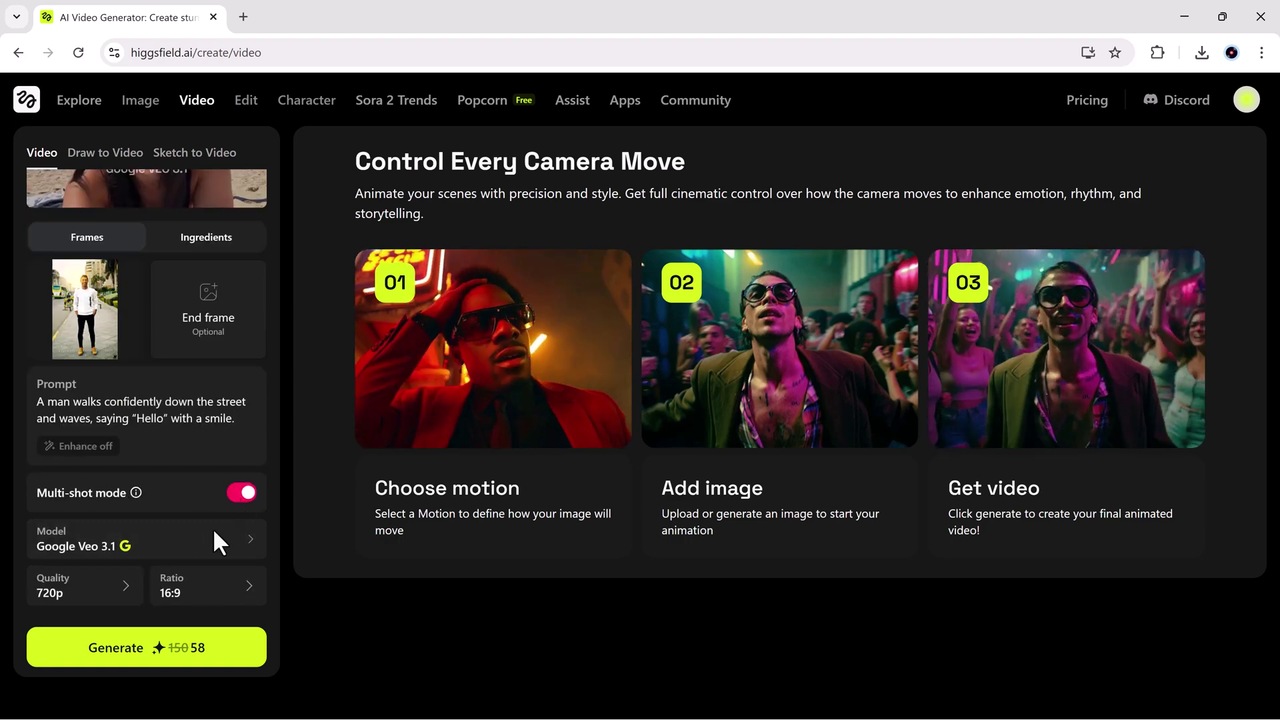
{"action": "left_click", "coordinate": [175, 539]}
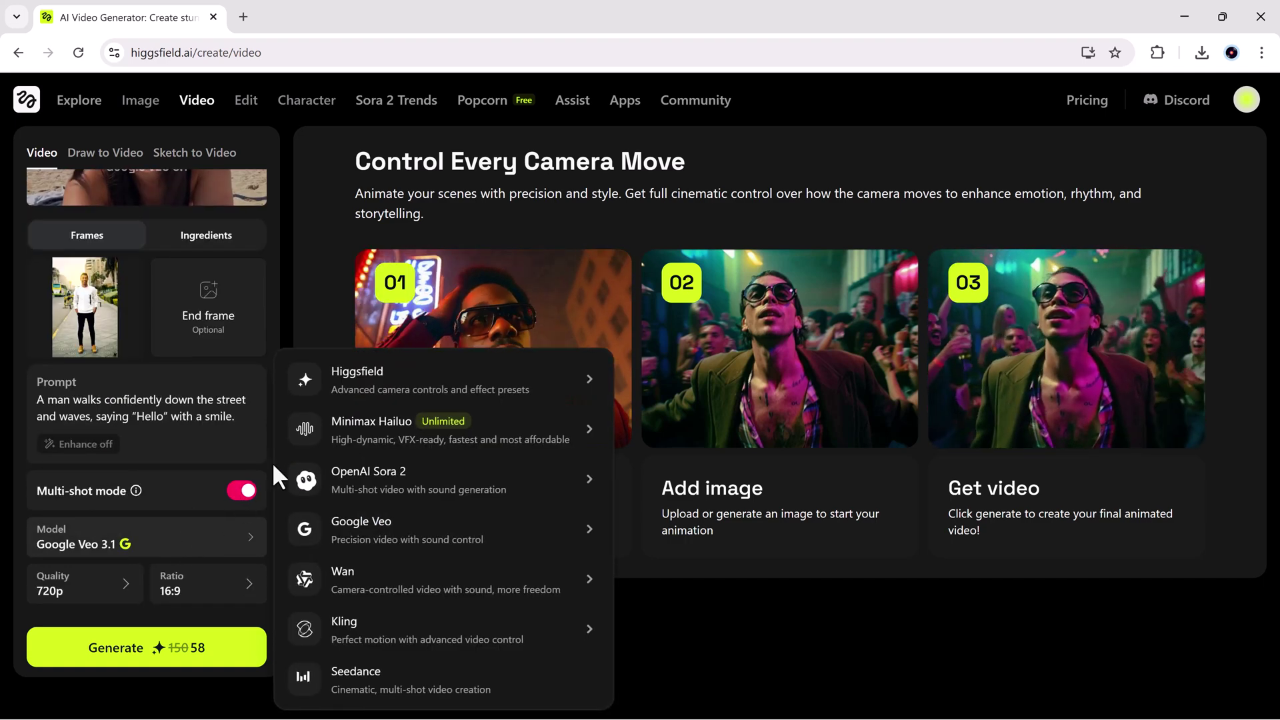
{"action": "mouse_move", "coordinate": [398, 381]}
{"action": "left_click", "coordinate": [658, 435]}
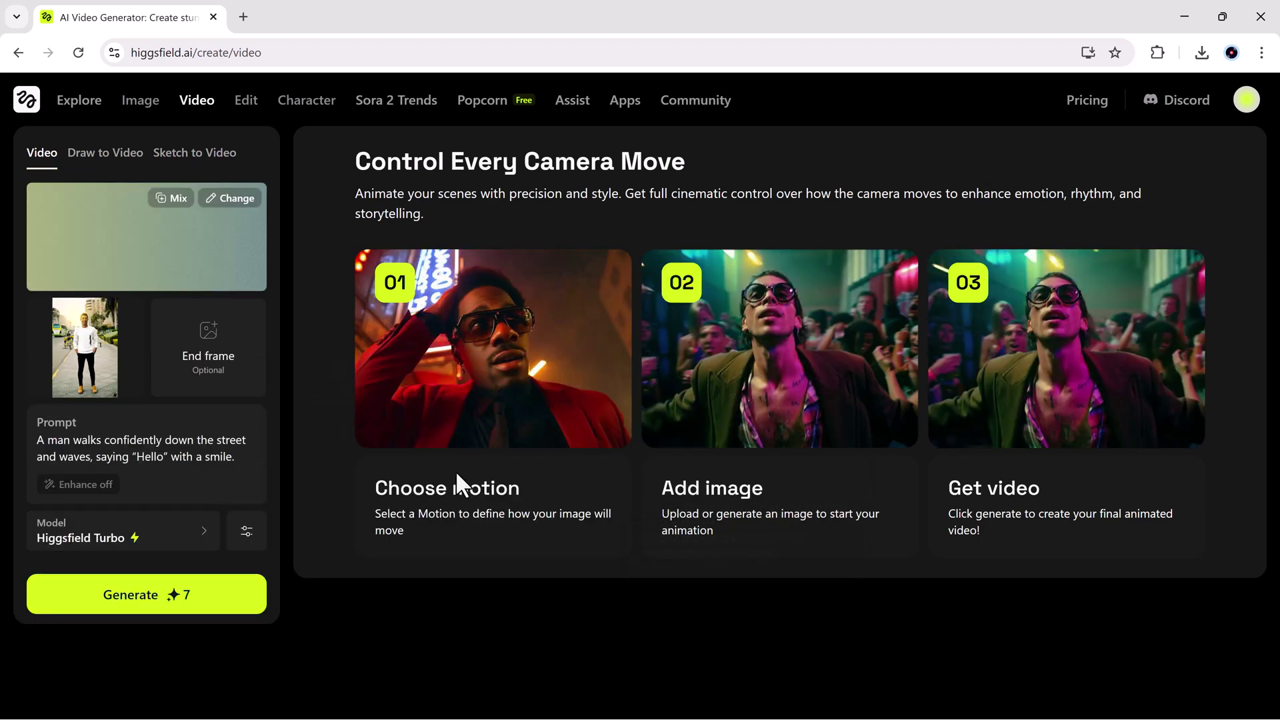
{"action": "left_click", "coordinate": [149, 600]}
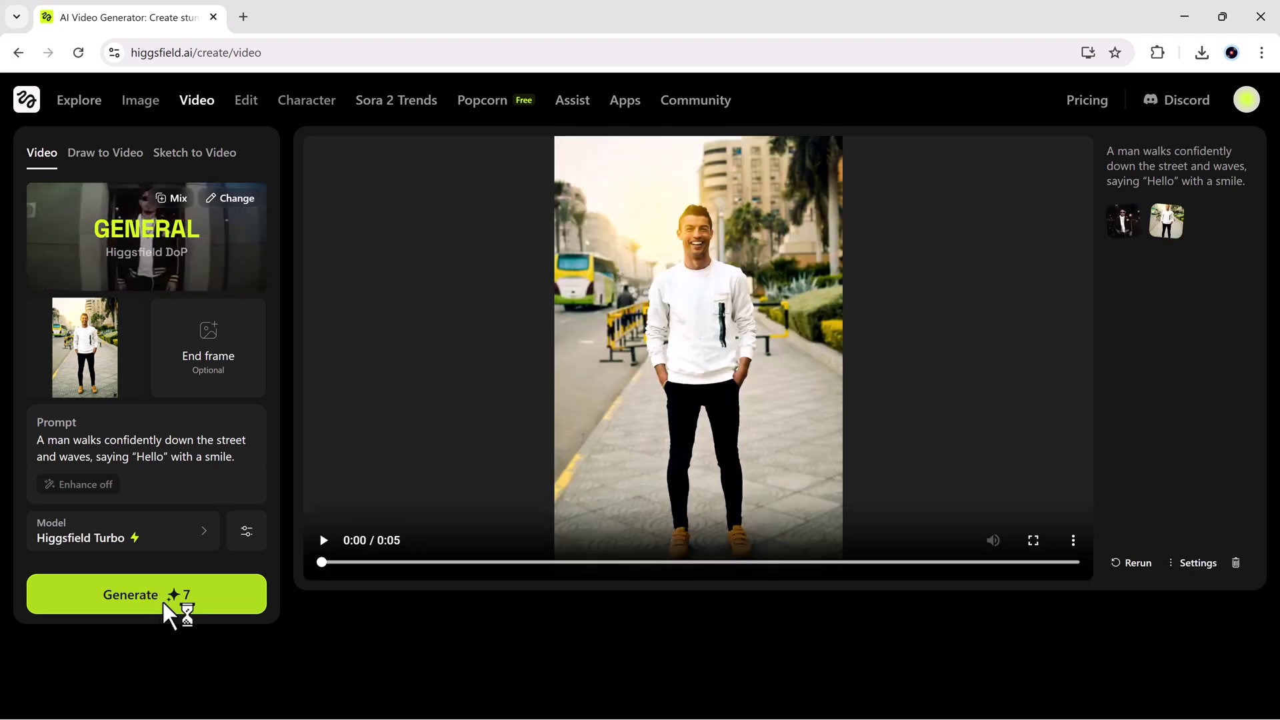
{"action": "left_click", "coordinate": [323, 541]}
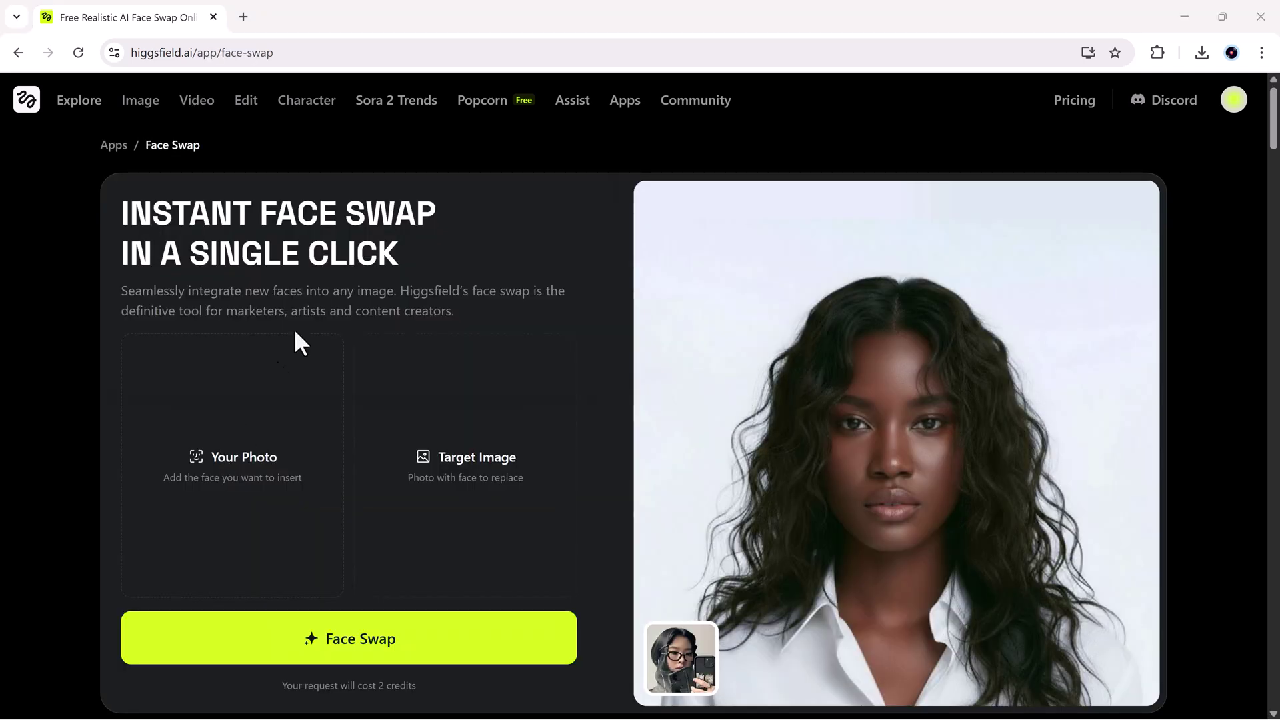
Load the glasses-wearing woman as the face and the windswept-hair portrait as target, then swap
{"action": "left_click", "coordinate": [294, 343]}
{"action": "double_click", "coordinate": [405, 143]}
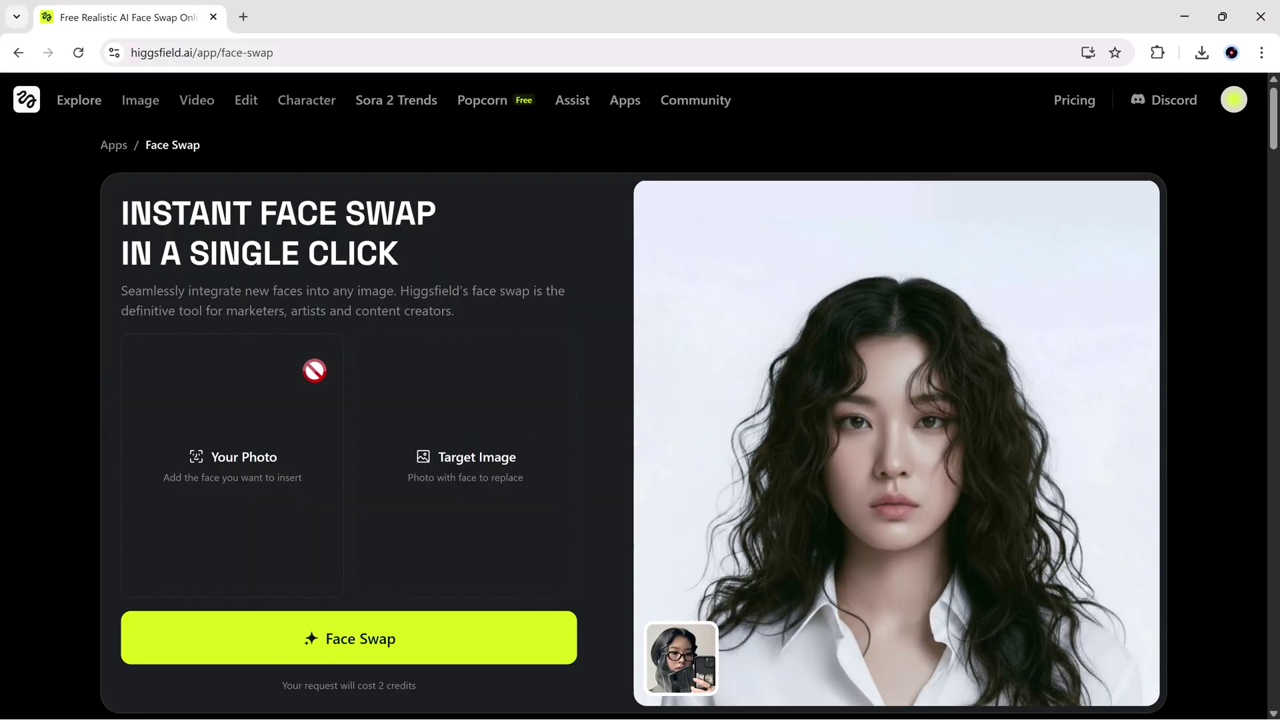
{"action": "left_click", "coordinate": [468, 459]}
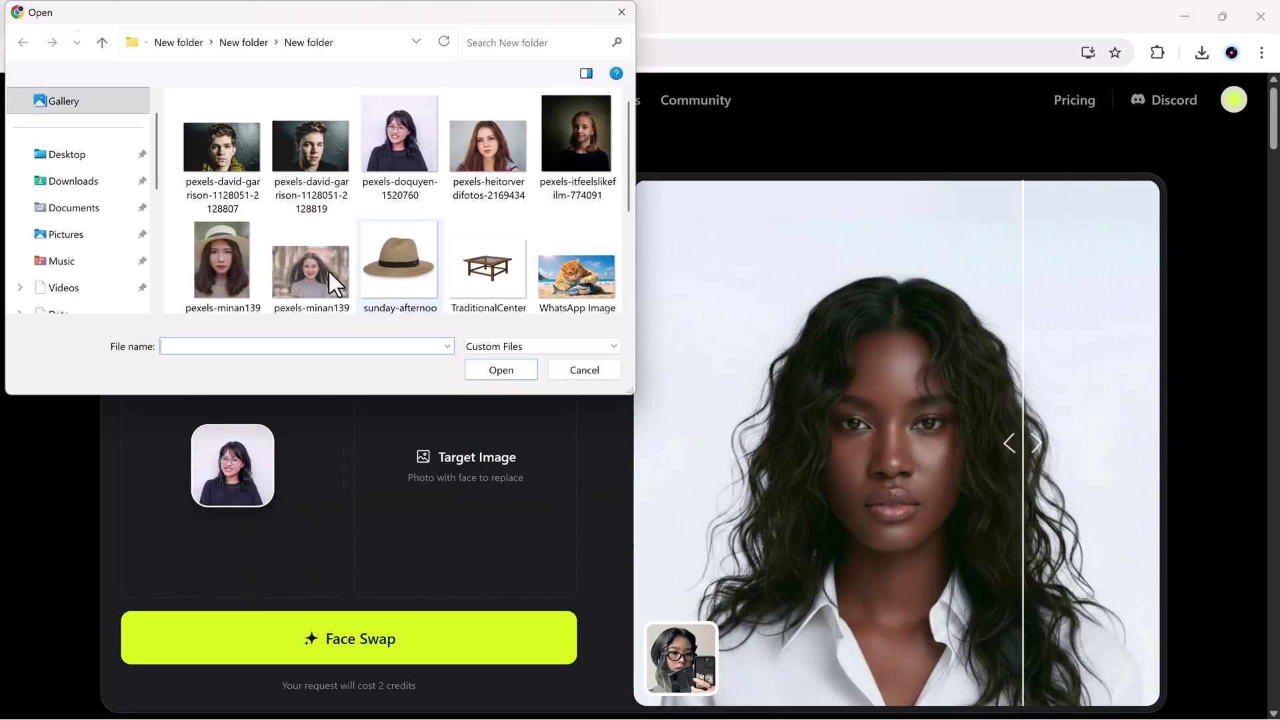
{"action": "double_click", "coordinate": [308, 268]}
{"action": "left_click", "coordinate": [391, 646]}
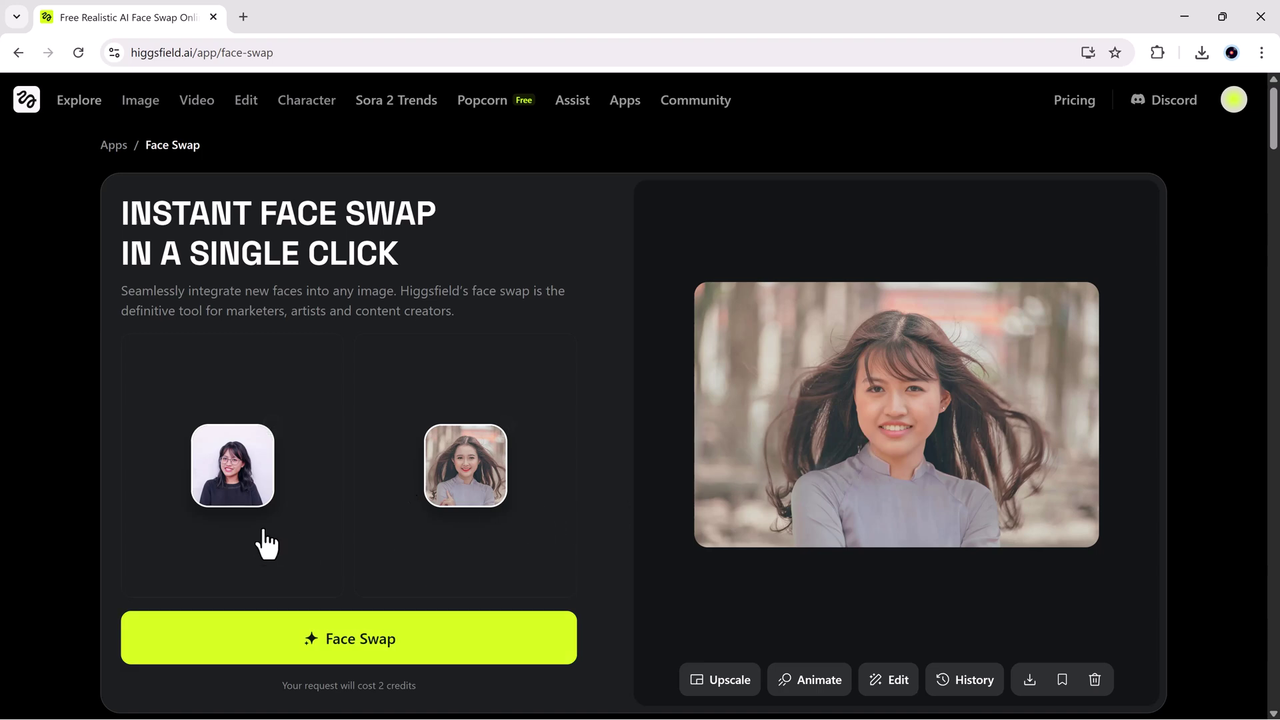
{"action": "mouse_move", "coordinate": [238, 487]}
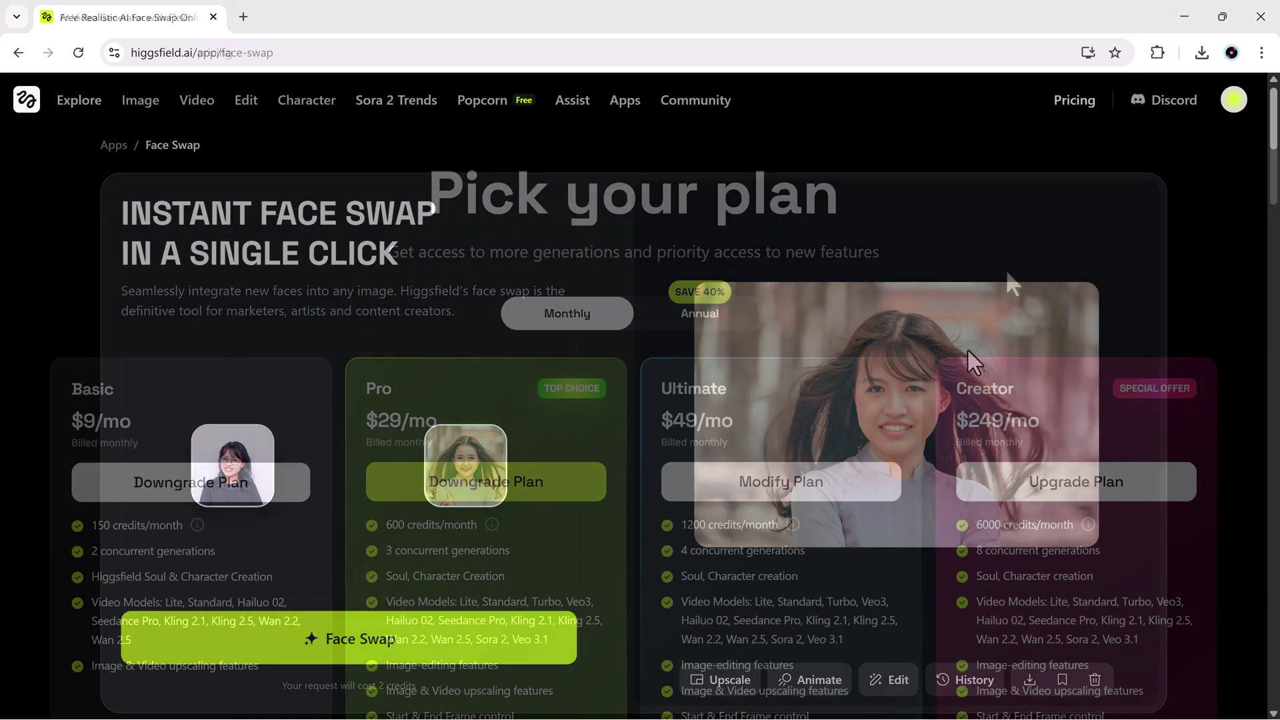
Scroll down through the Basic, Pro, Ultimate and Creator plan cards, then back up
{"action": "scroll", "coordinate": [1006, 269], "scroll_direction": "down", "scroll_amount": 2}
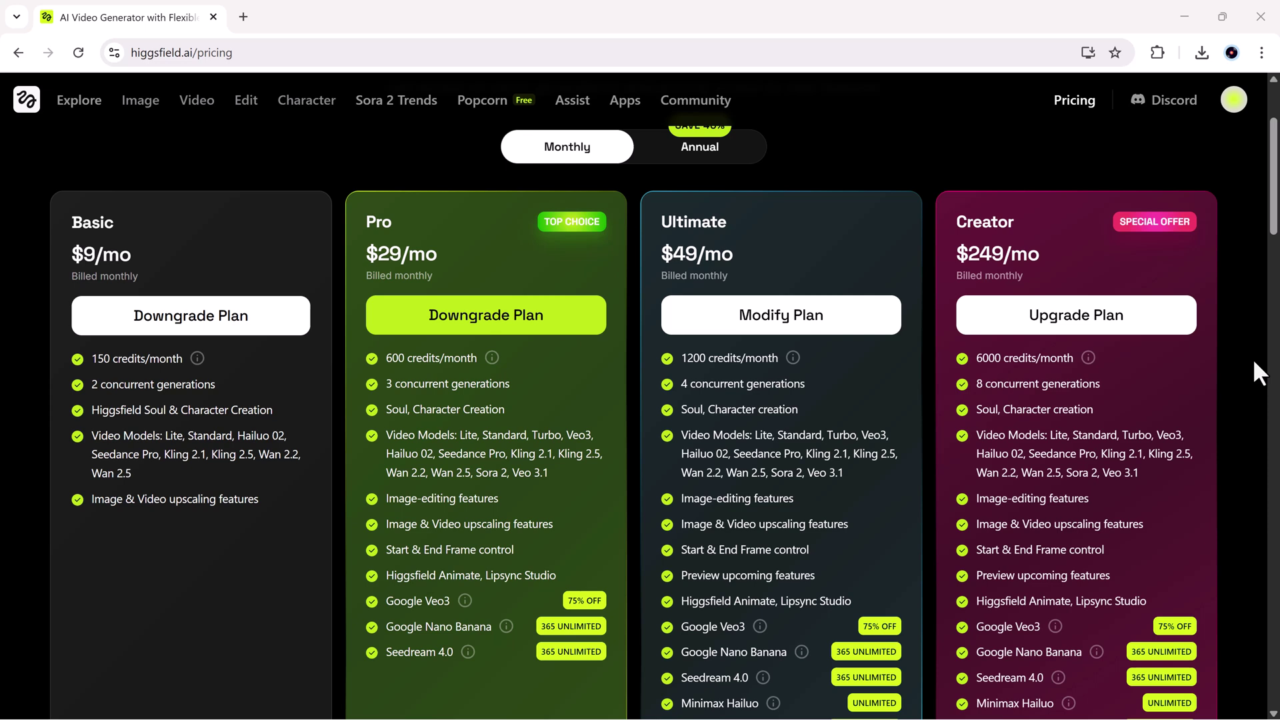
{"action": "scroll", "coordinate": [1254, 358], "scroll_direction": "down", "scroll_amount": 1}
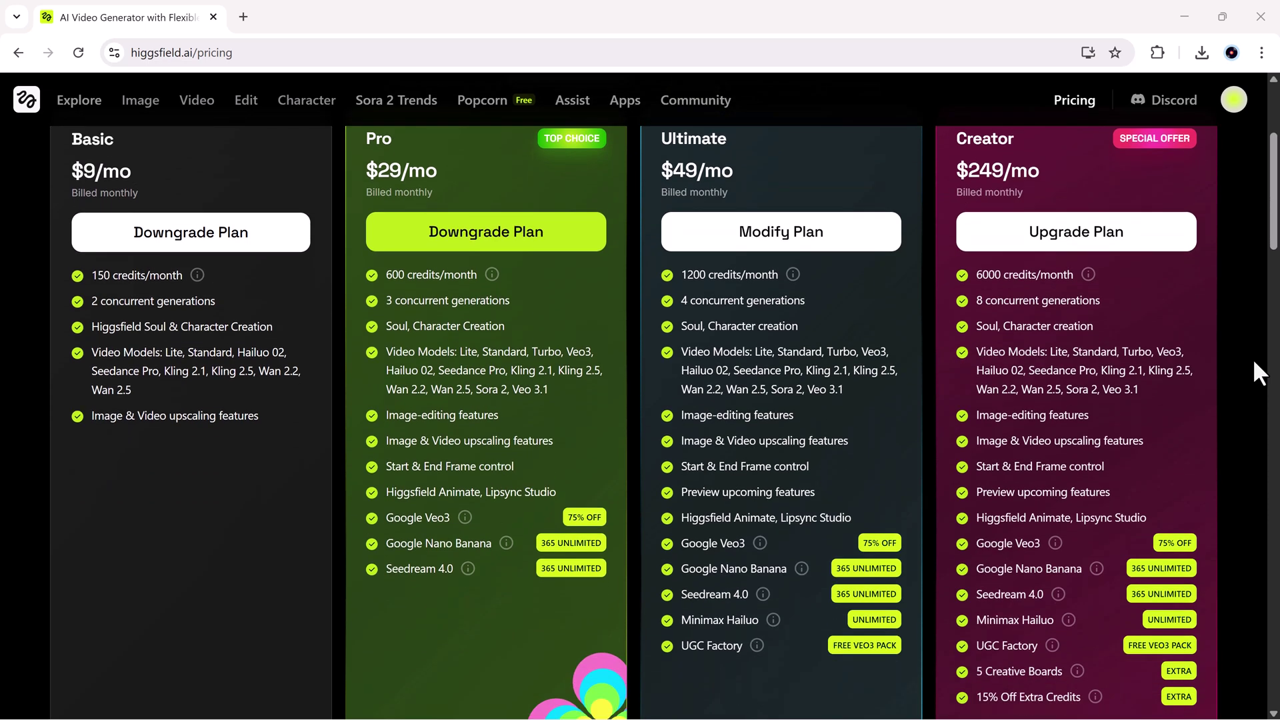
{"action": "scroll", "coordinate": [1254, 358], "scroll_direction": "down", "scroll_amount": 2}
{"action": "scroll", "coordinate": [1254, 358], "scroll_direction": "up", "scroll_amount": 2}
{"action": "scroll", "coordinate": [1254, 358], "scroll_direction": "up", "scroll_amount": 1}
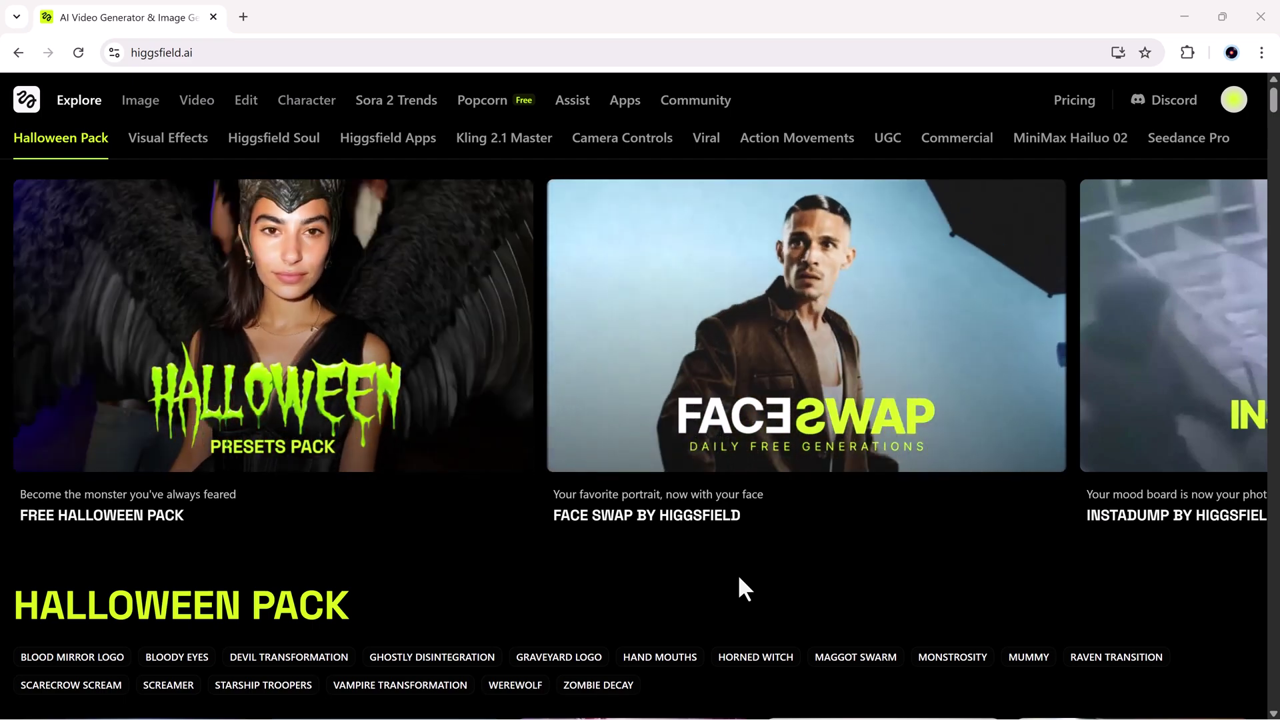
{"action": "scroll", "coordinate": [761, 613], "scroll_direction": "down", "scroll_amount": 7}
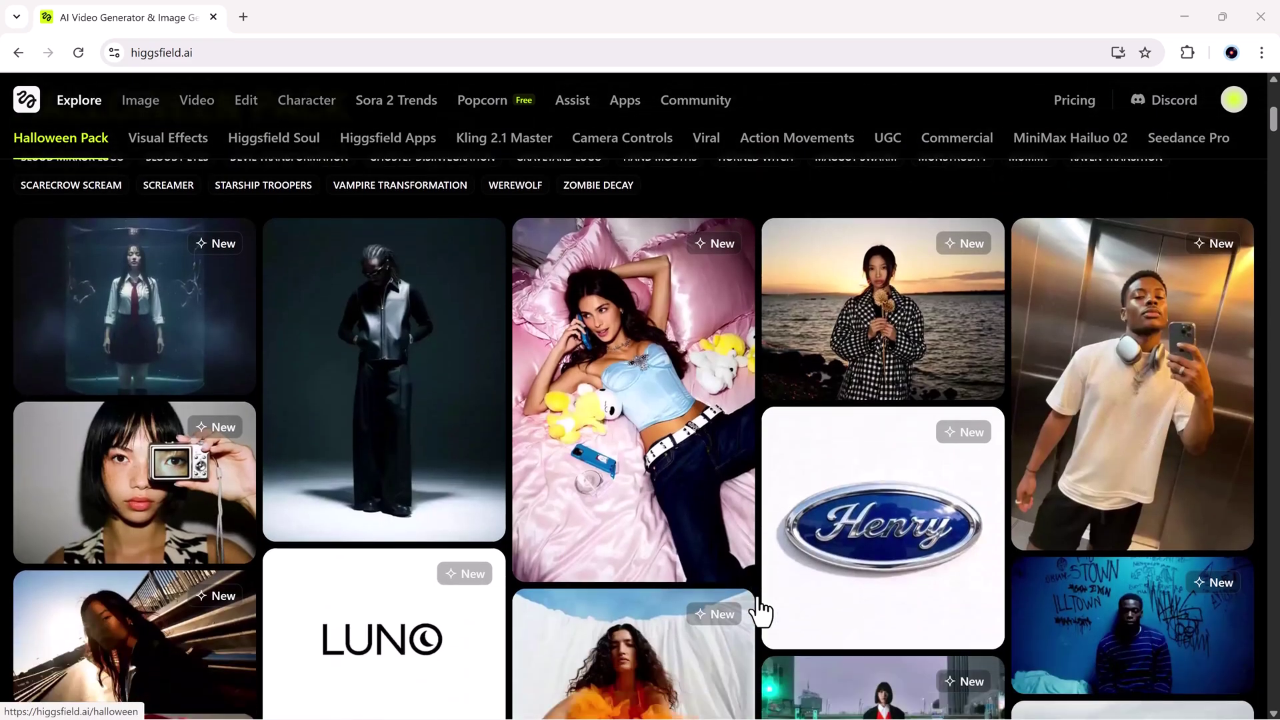
{"action": "scroll", "coordinate": [760, 611], "scroll_direction": "down", "scroll_amount": 12}
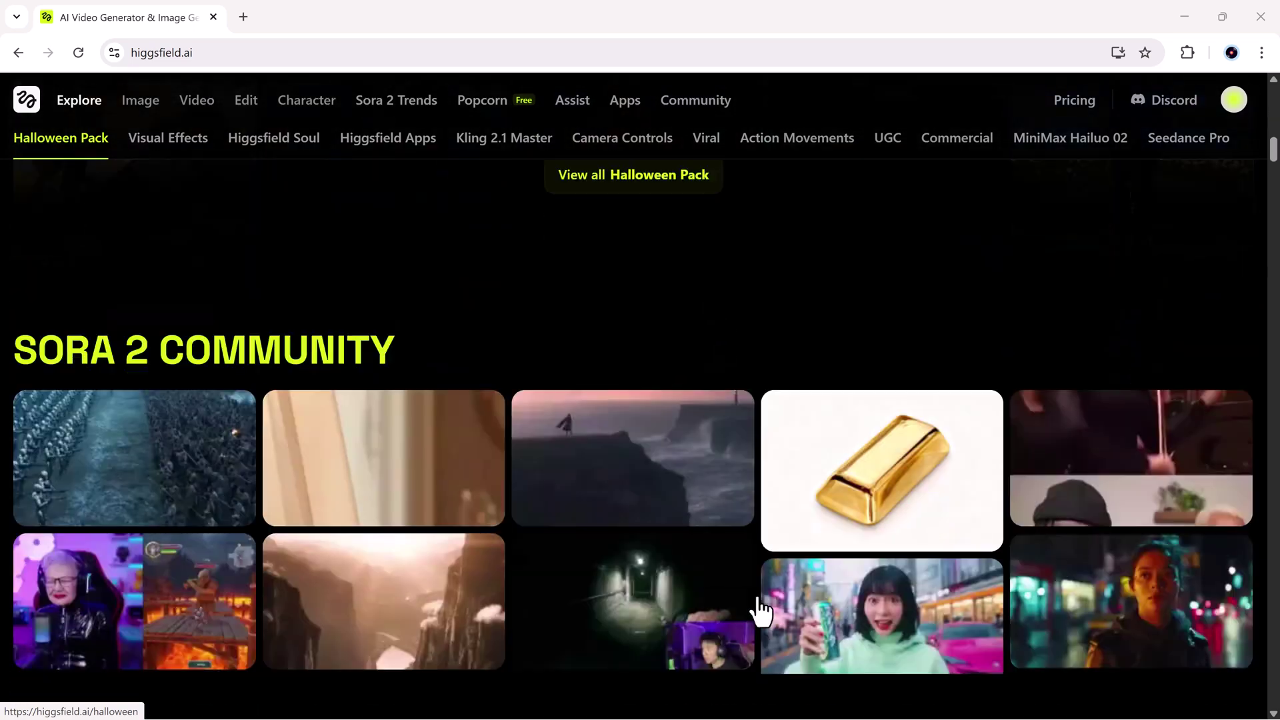
{"action": "scroll", "coordinate": [760, 610], "scroll_direction": "down", "scroll_amount": 10}
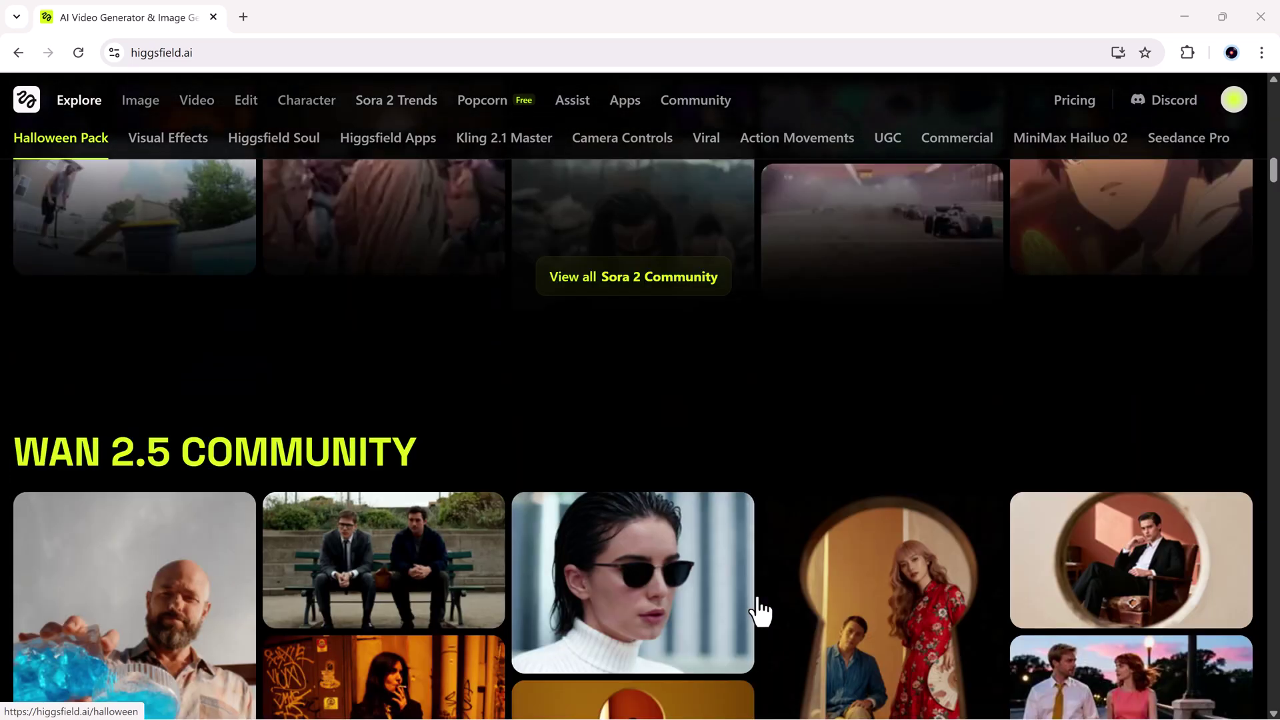
{"action": "scroll", "coordinate": [761, 611], "scroll_direction": "down", "scroll_amount": 10}
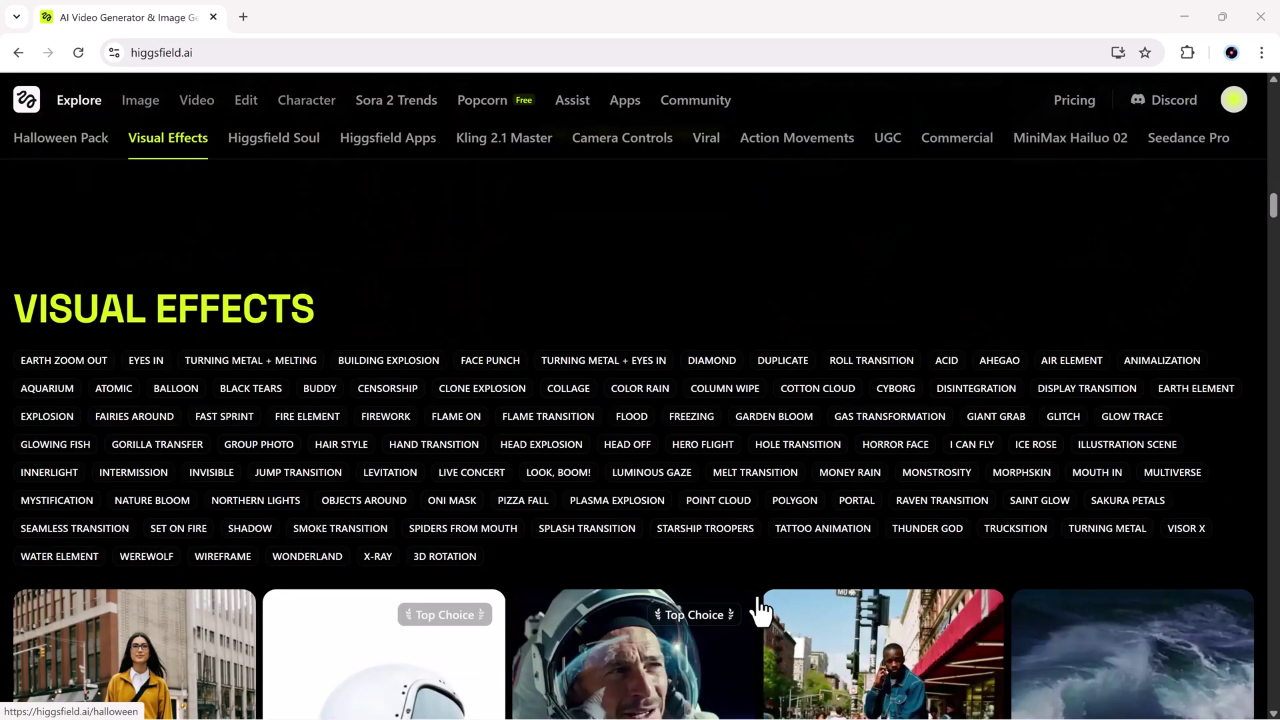
{"action": "scroll", "coordinate": [760, 610], "scroll_direction": "down", "scroll_amount": 10}
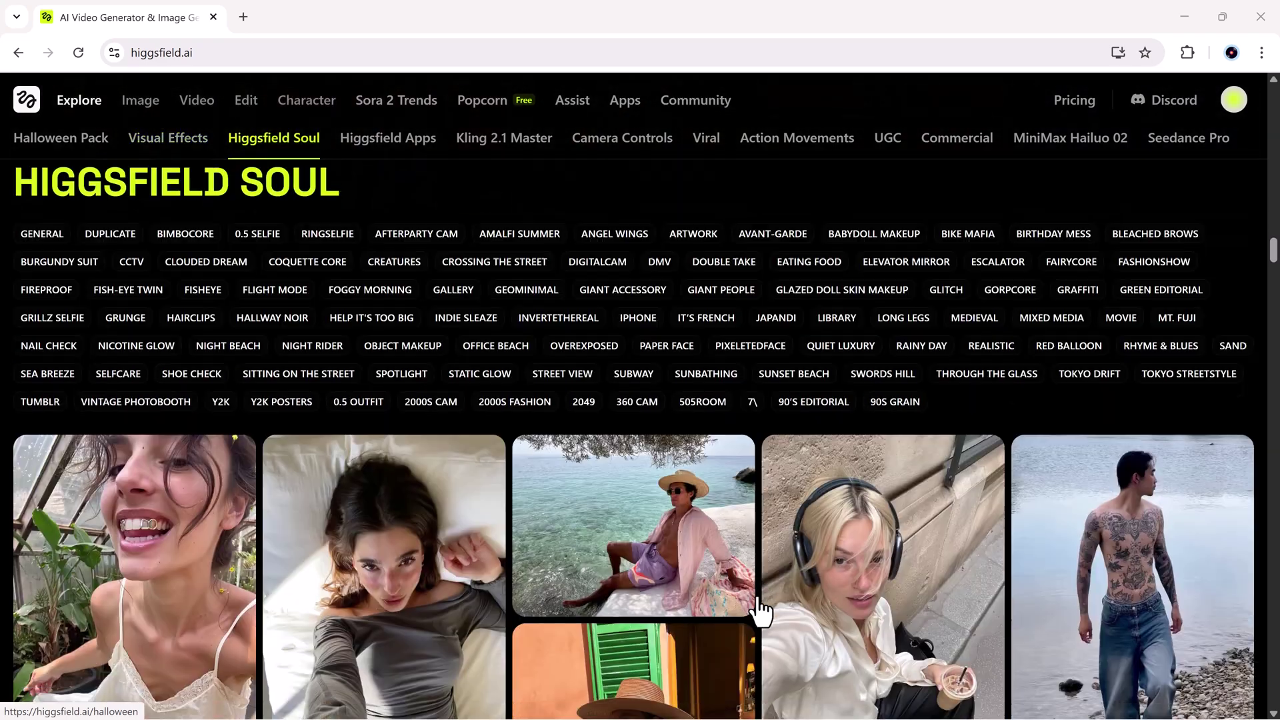
{"action": "scroll", "coordinate": [760, 611], "scroll_direction": "down", "scroll_amount": 10}
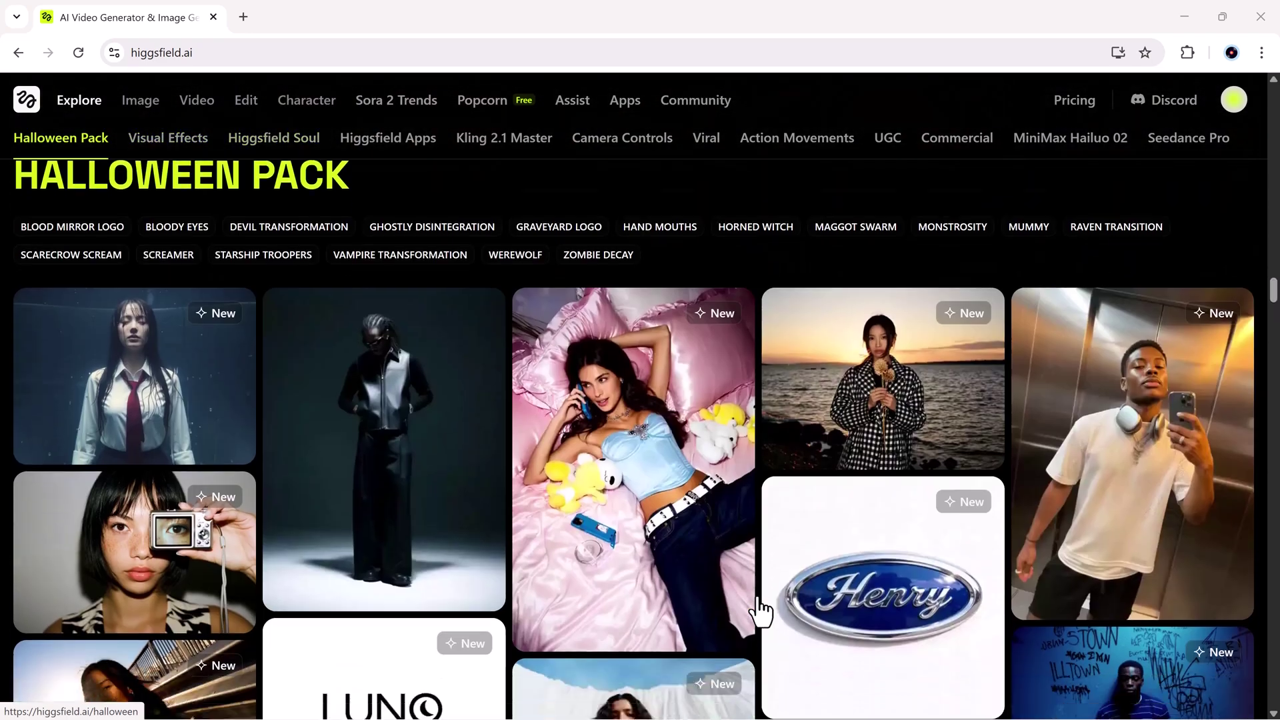